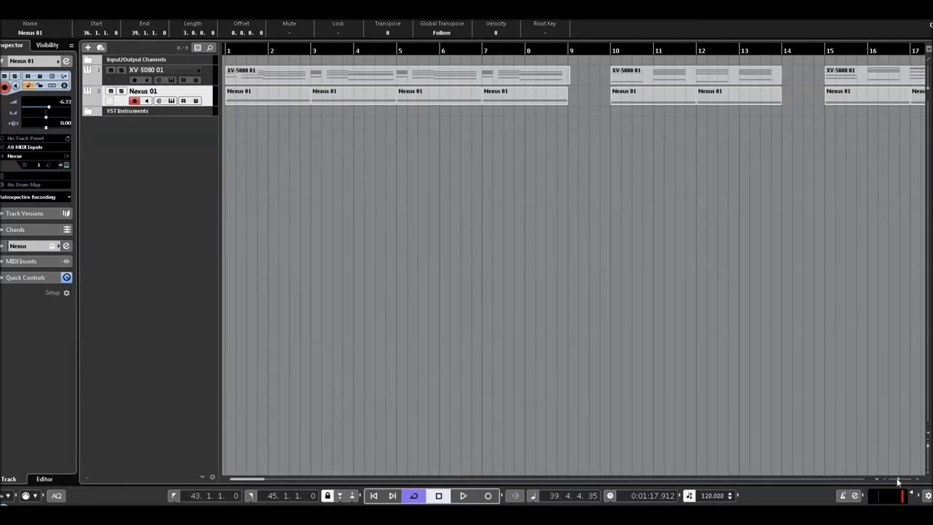
# Zoom the arrangement out to show bars 1–33 and return the project cursor to bar 1.
pyautogui.moveTo(896, 482); pyautogui.dragTo(895, 481)
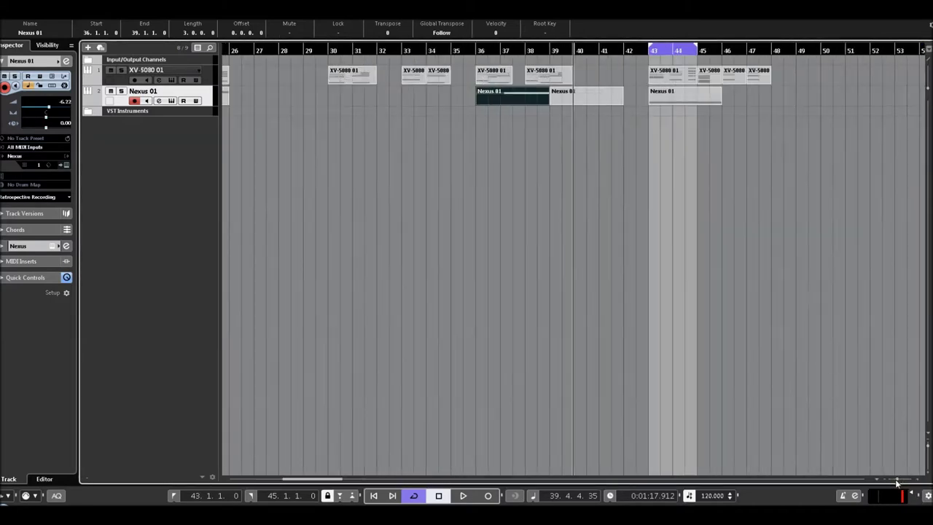
pyautogui.hscroll(-5, 295, 481)
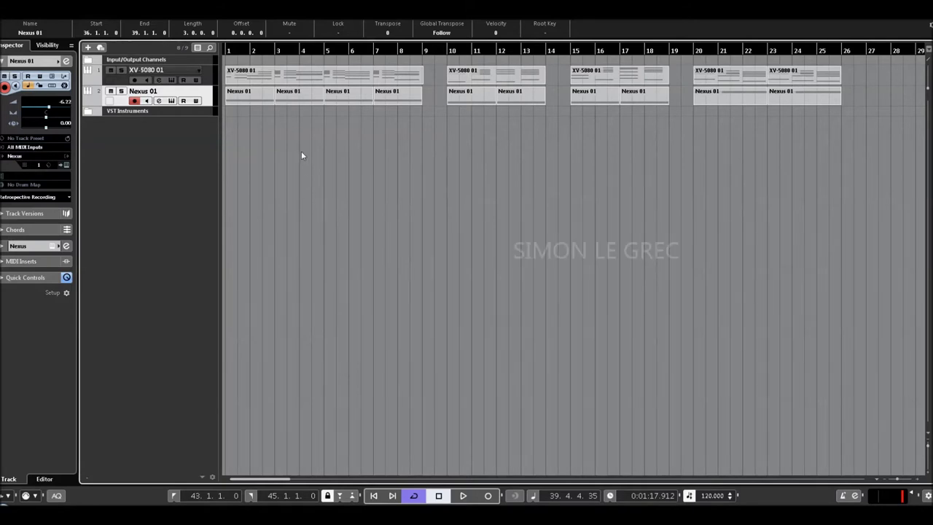
pyautogui.click(883, 479)
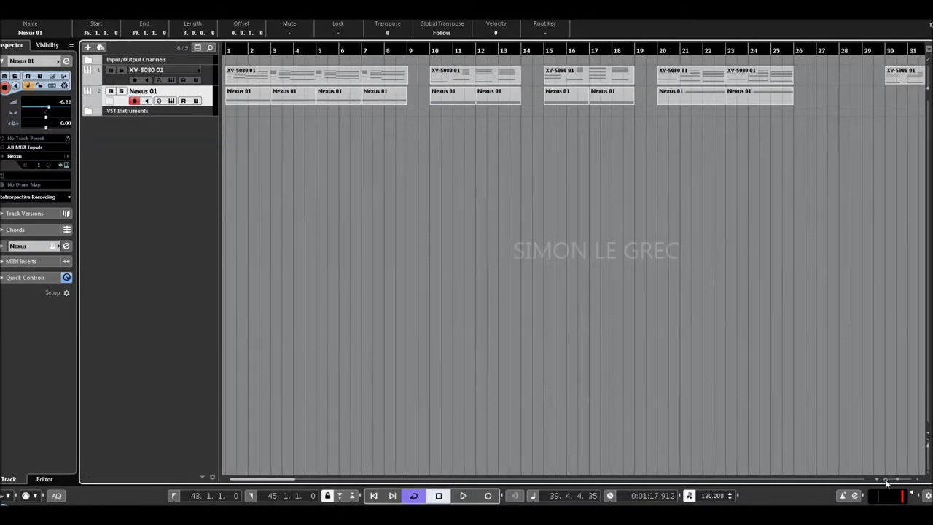
pyautogui.click(882, 478)
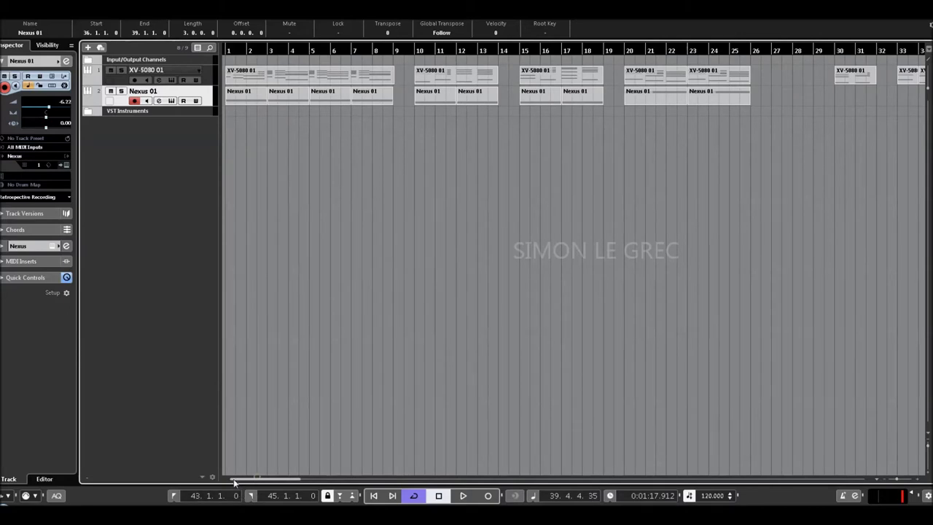
pyautogui.click(228, 51)
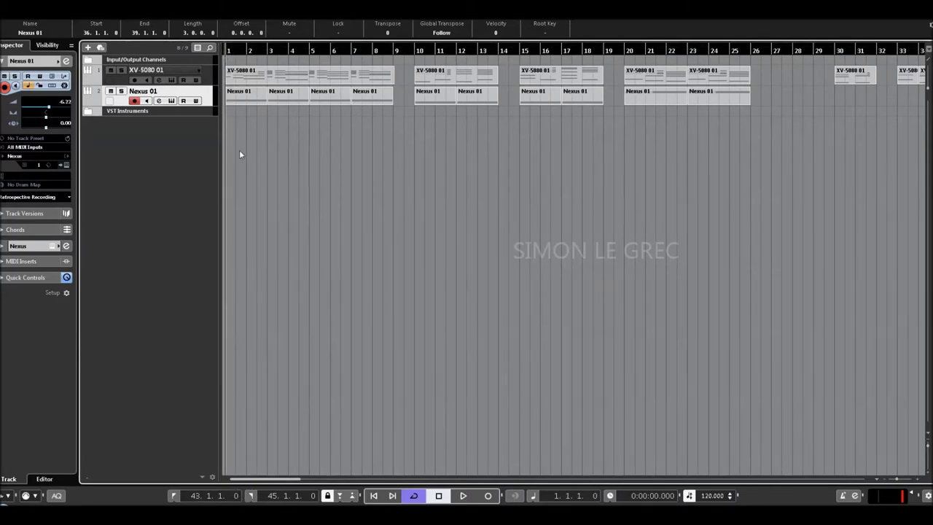
# Play the project from bar 1, scrolling right to follow the playhead past bar 25.
pyautogui.press('space')
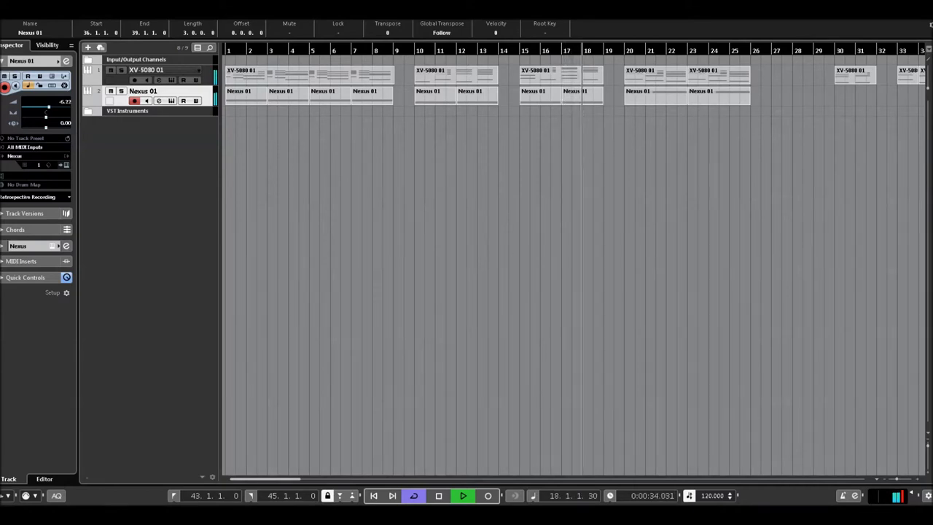
pyautogui.moveTo(250, 478); pyautogui.dragTo(277, 477)
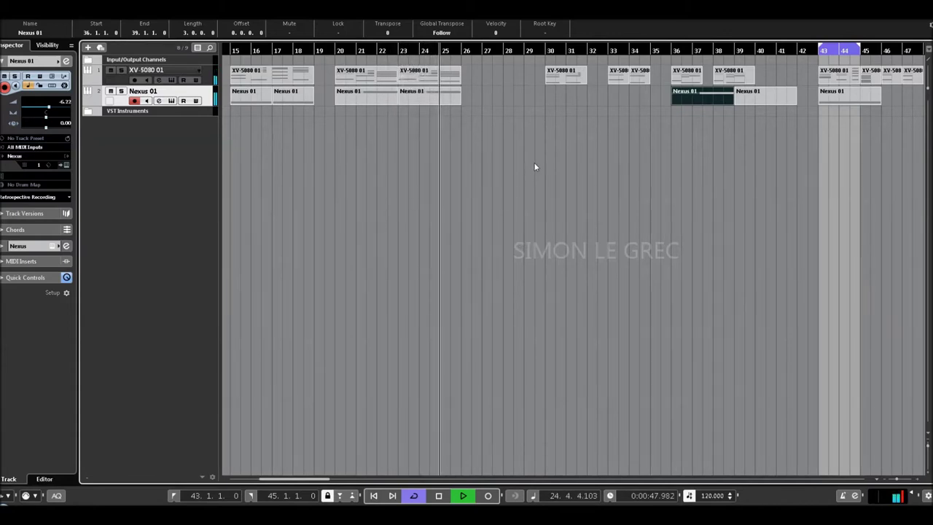
# Jump playback to bars 30, 33, 35 and 42 to audition the later sections.
pyautogui.click(545, 52)
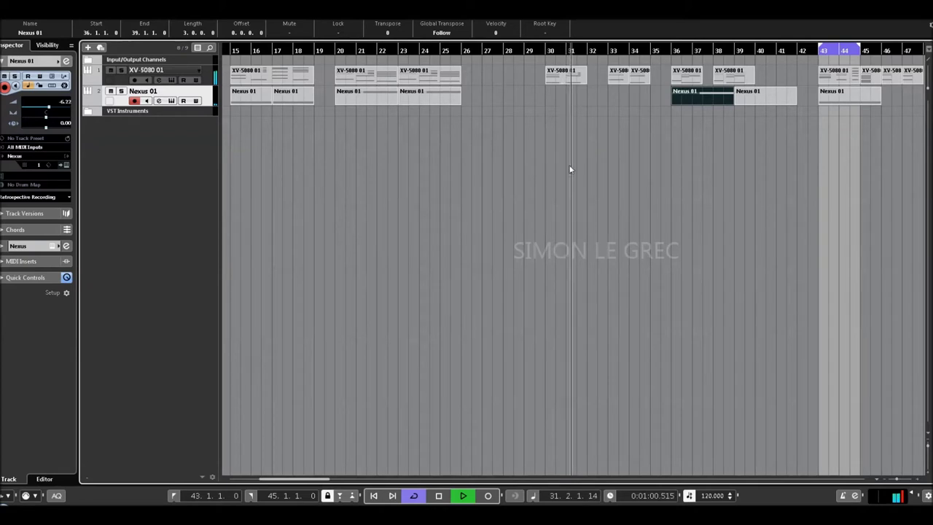
pyautogui.click(607, 50)
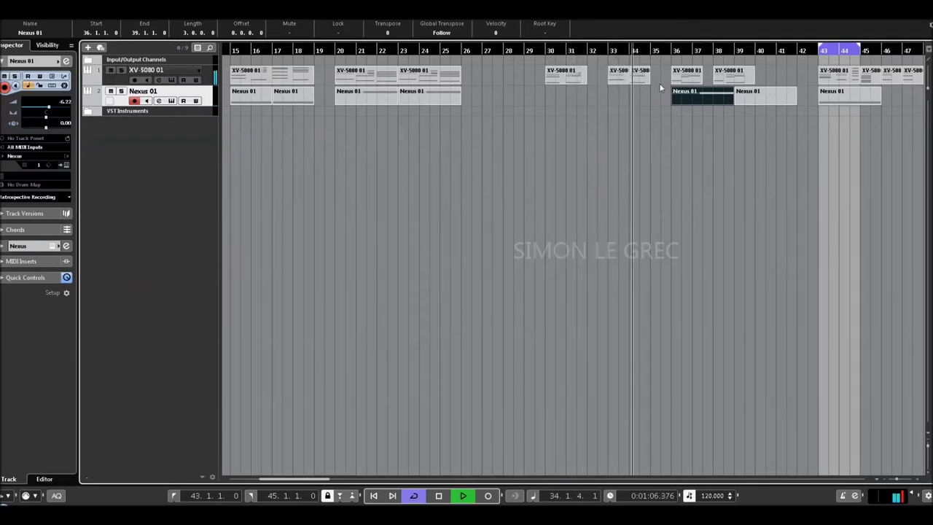
pyautogui.click(660, 51)
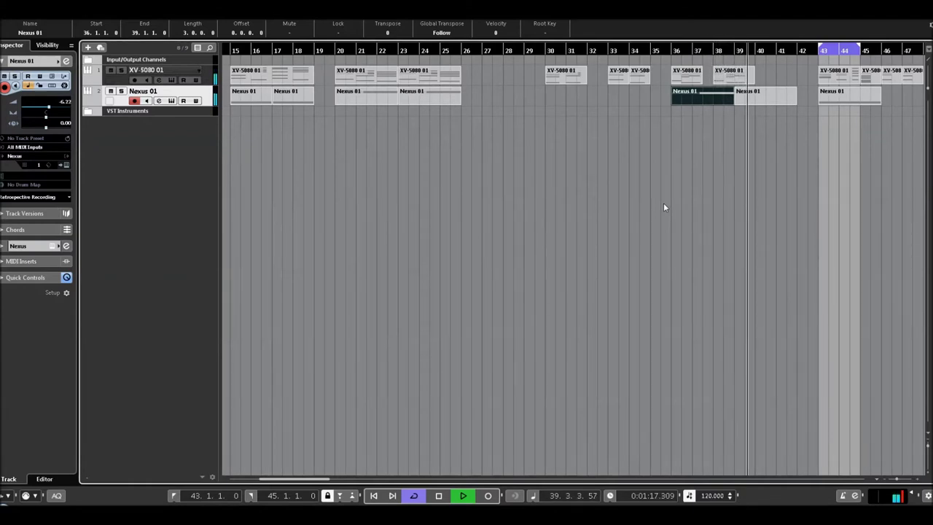
pyautogui.click(813, 54)
# Turn off cycle playback and stop playback at bar 48.
pyautogui.press('KP_Divide')
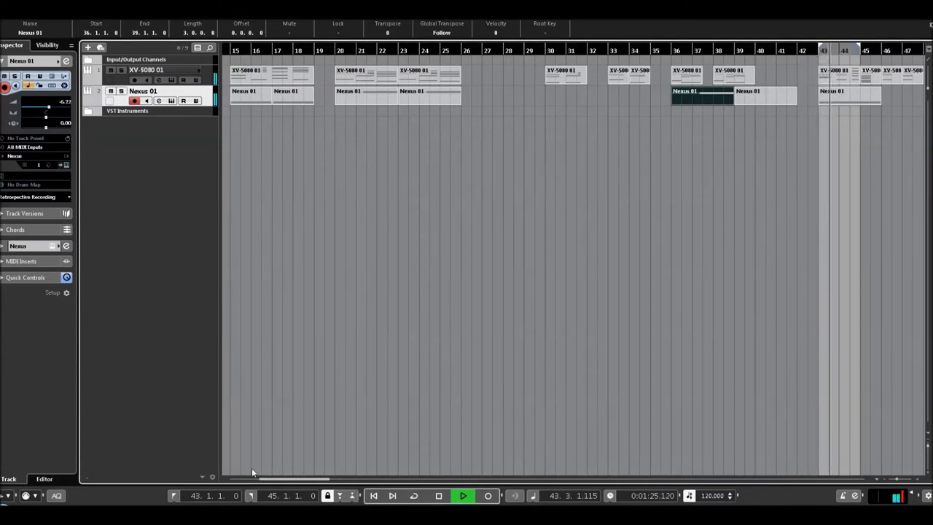
pyautogui.moveTo(275, 478); pyautogui.dragTo(302, 474)
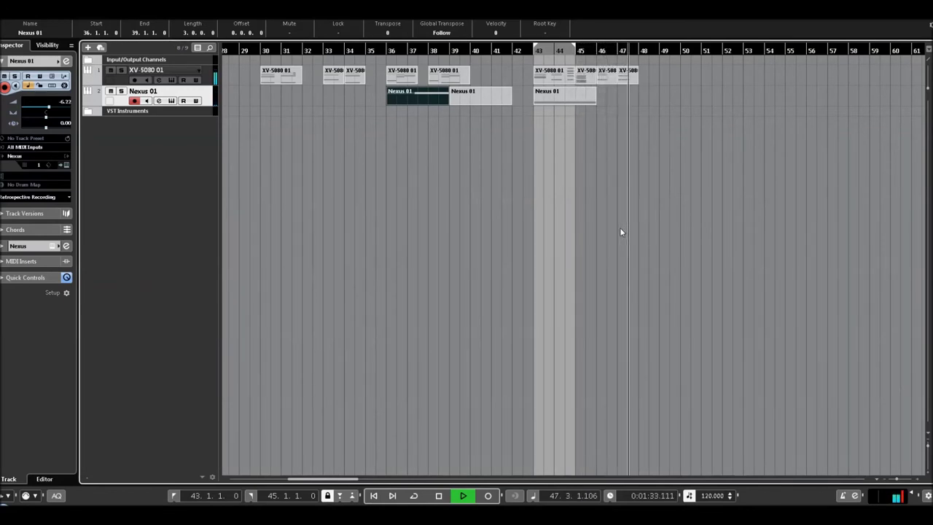
pyautogui.press('space')
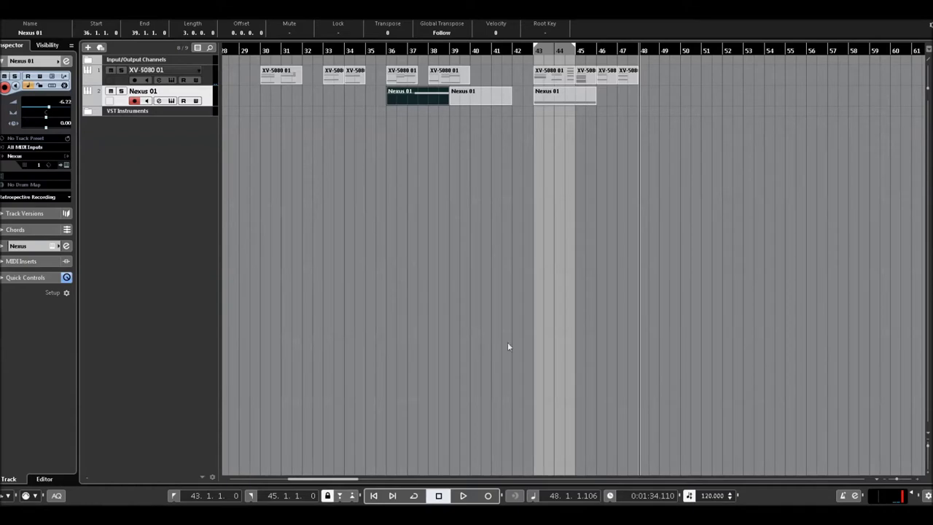
# Open the bar 1 XV-5080 01 part in the lower Key Editor, zoom to review its notes, and close it.
pyautogui.click(273, 479)
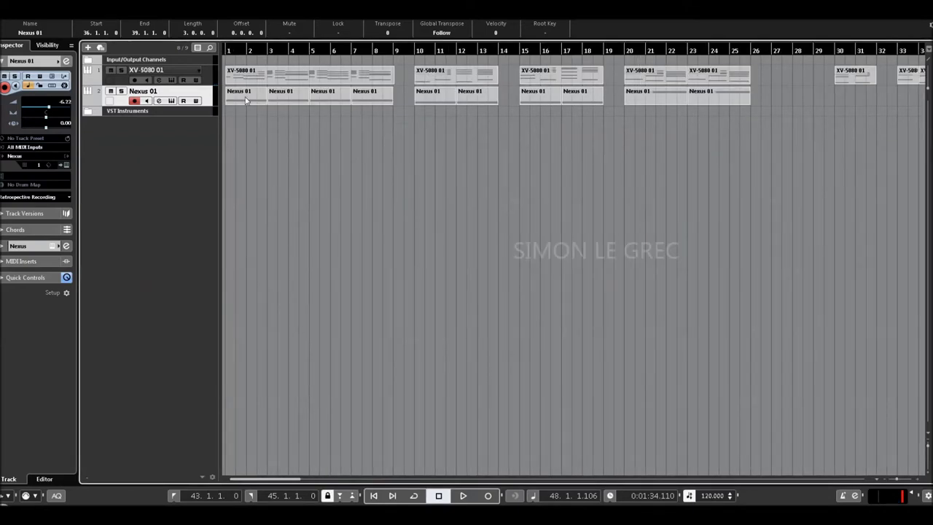
pyautogui.doubleClick(247, 77)
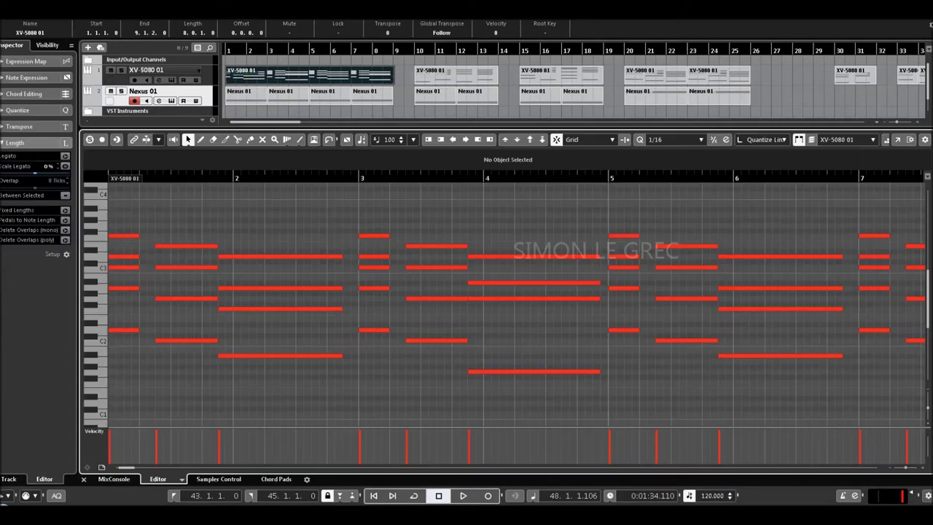
pyautogui.moveTo(906, 471); pyautogui.dragTo(908, 471)
pyautogui.click(224, 178)
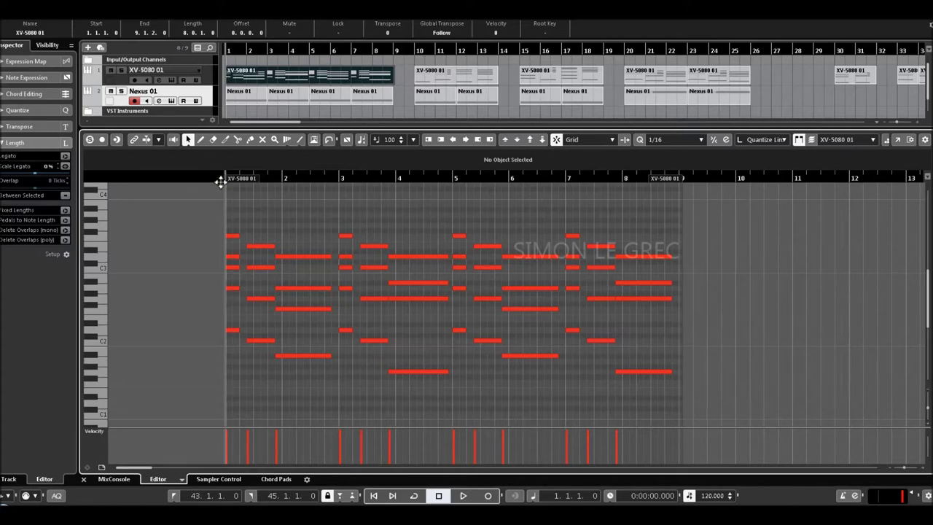
pyautogui.click(923, 472)
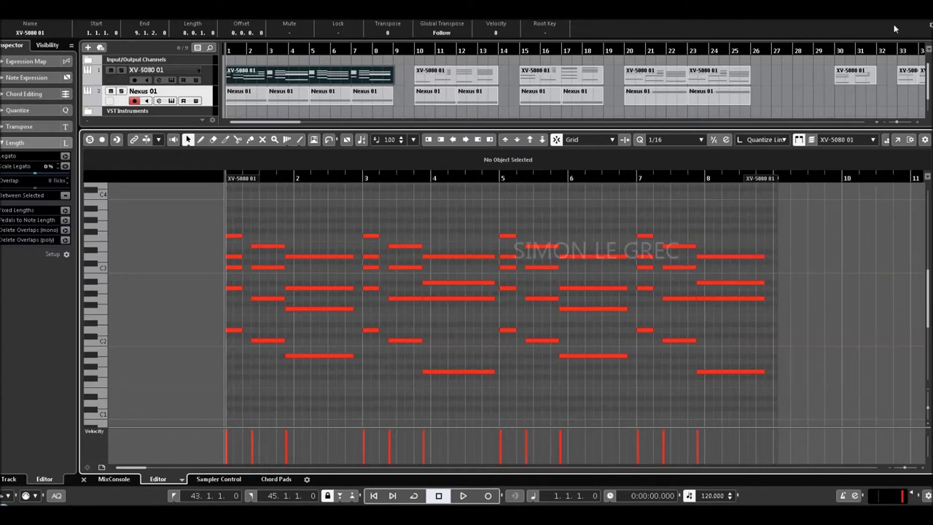
pyautogui.hotkey('ctrl', 'e')
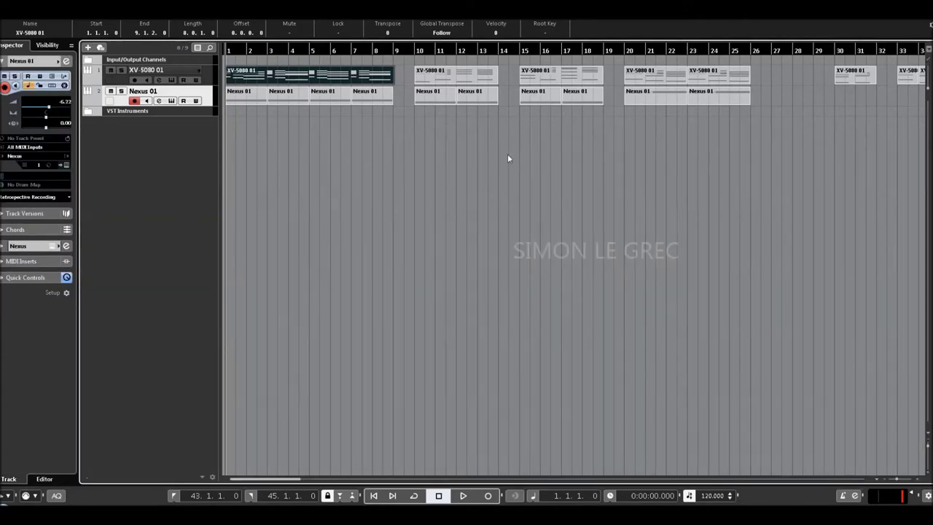
# Split the XV-5080 01 part at bar 5 with the Split tool.
pyautogui.rightClick(323, 79)
pyautogui.click(371, 80)
pyautogui.click(314, 79)
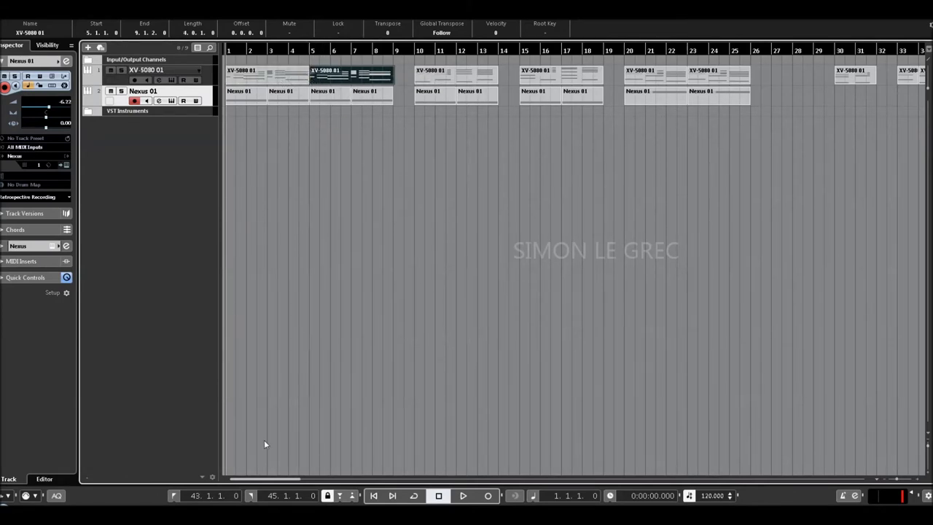
pyautogui.click(256, 76)
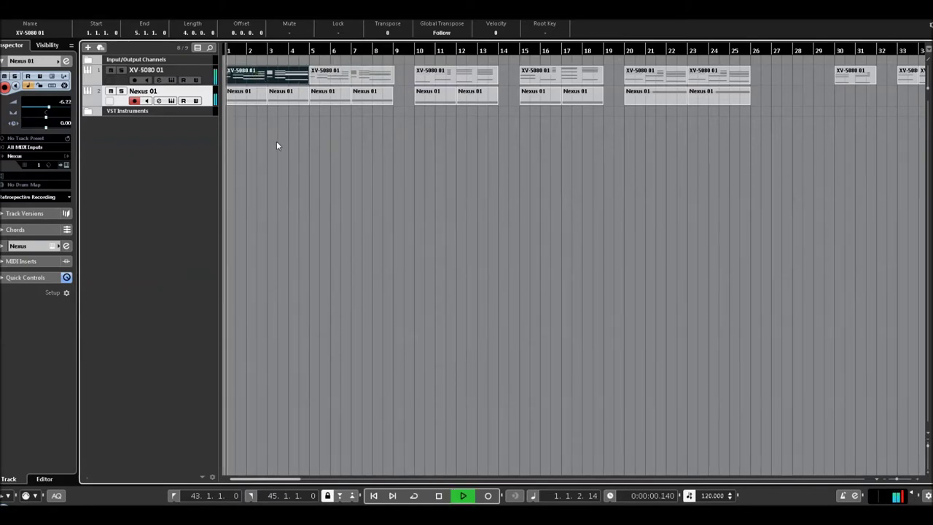
# Mute the Nexus 01 track and play bars 1–5 of the XV-5080 part alone.
pyautogui.click(110, 90)
pyautogui.press('space')
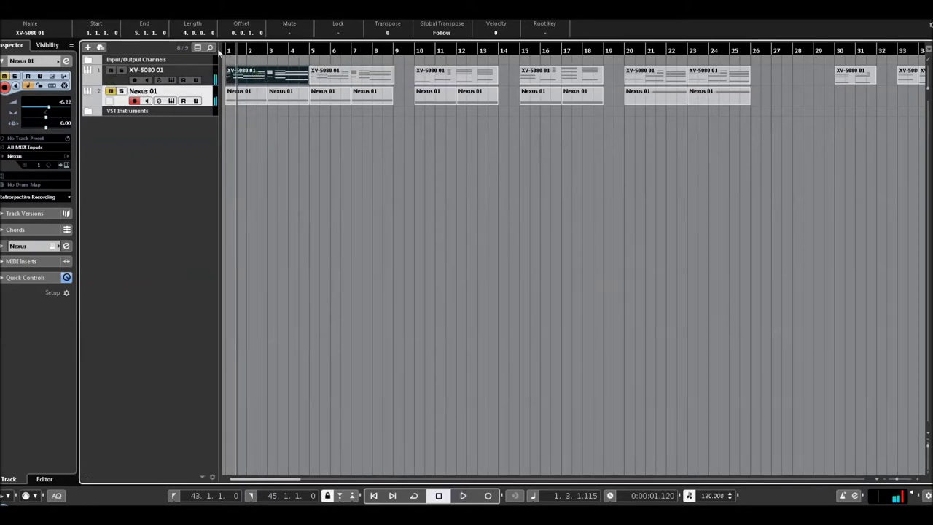
pyautogui.click(222, 50)
pyautogui.press('space')
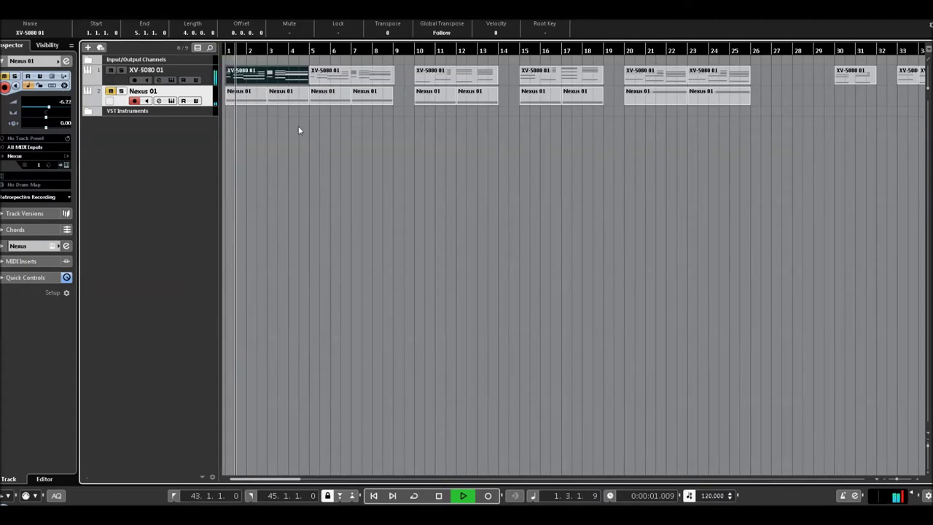
pyautogui.hotkey('ctrl', 'e')
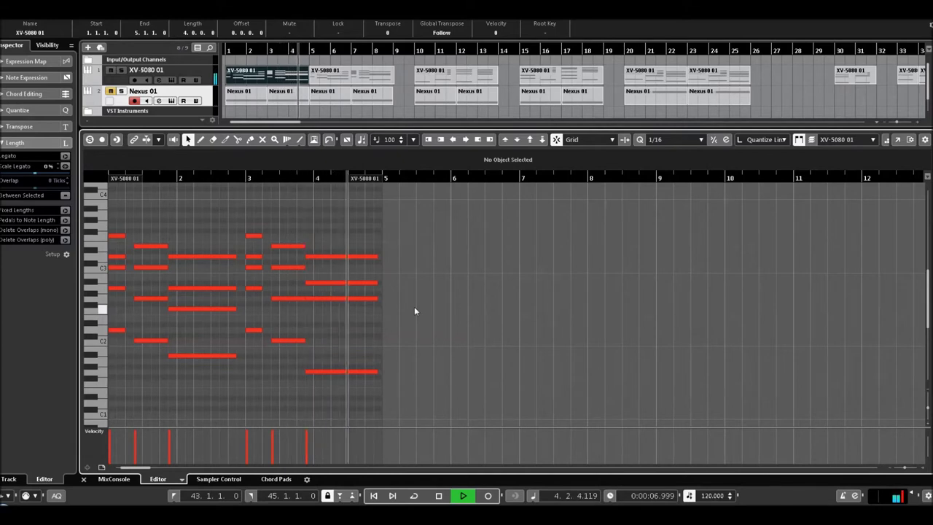
pyautogui.press('space')
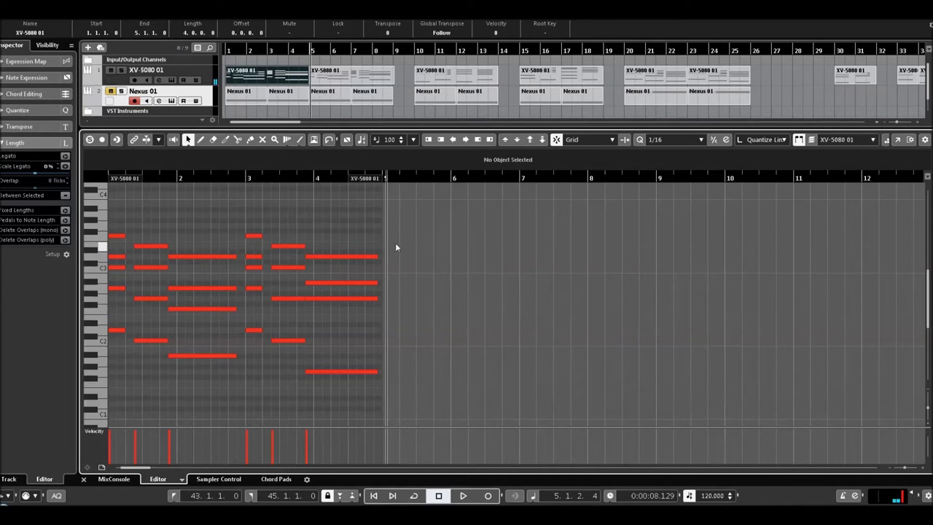
pyautogui.click(229, 51)
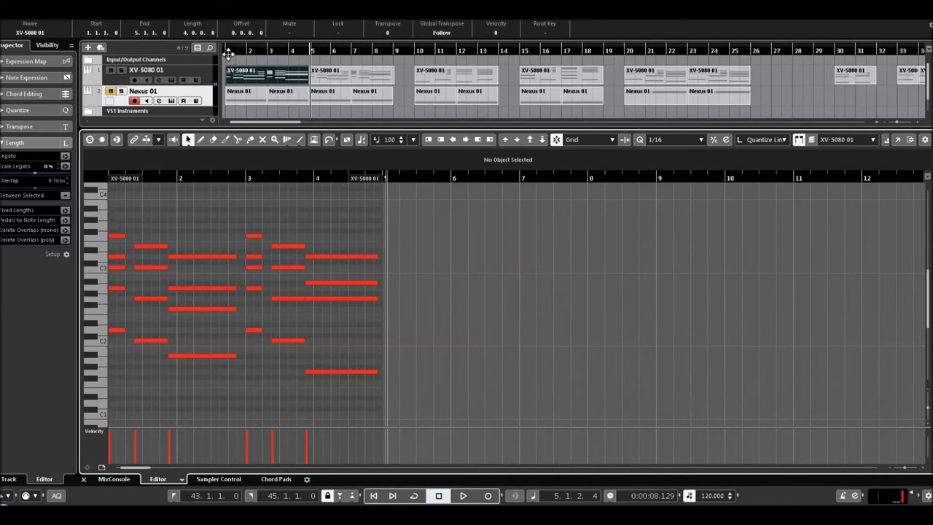
pyautogui.press('h')
pyautogui.hotkey('ctrl', 'alt', 'e')
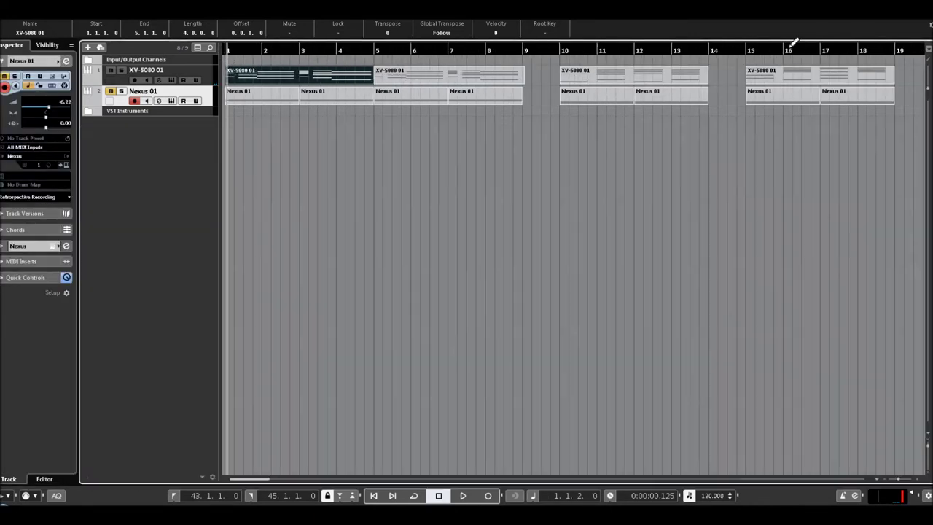
# Nudge the bar 5 XV-5080 and Nexus parts to start at 5.2.3.0 and open the first part's notes.
pyautogui.click(386, 63)
pyautogui.moveTo(392, 104); pyautogui.dragTo(403, 104)
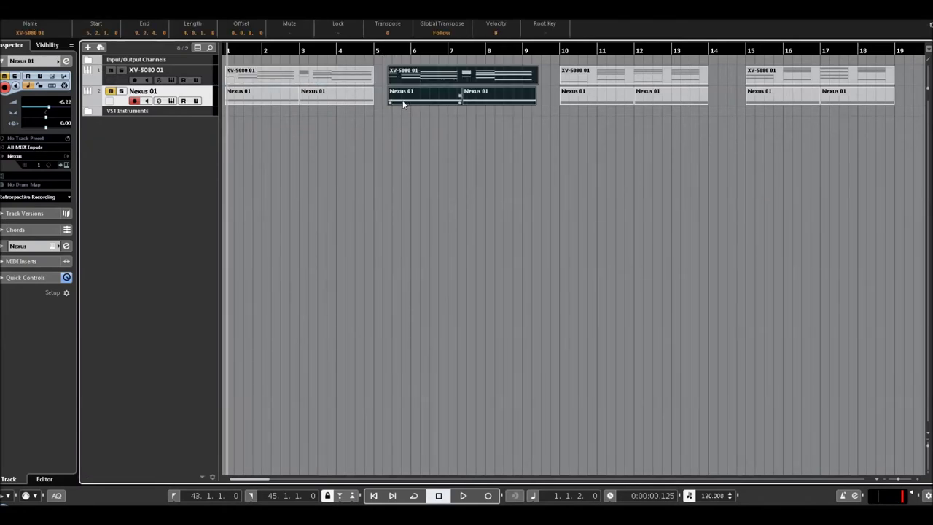
pyautogui.click(226, 49)
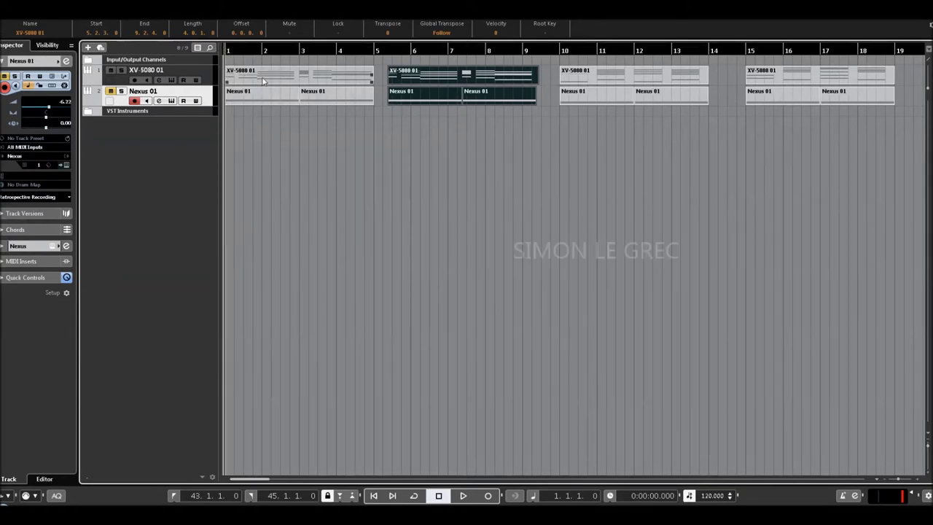
pyautogui.click(209, 80)
pyautogui.doubleClick(306, 76)
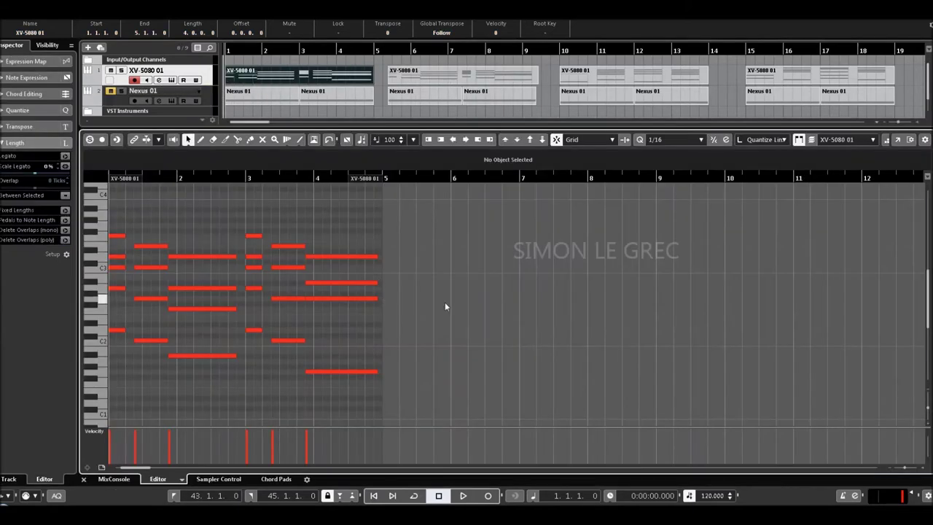
# Audition the chords from bar 1 through bar 9, then show the bars 10–14 XV-5080 part in the editor.
pyautogui.press('space')
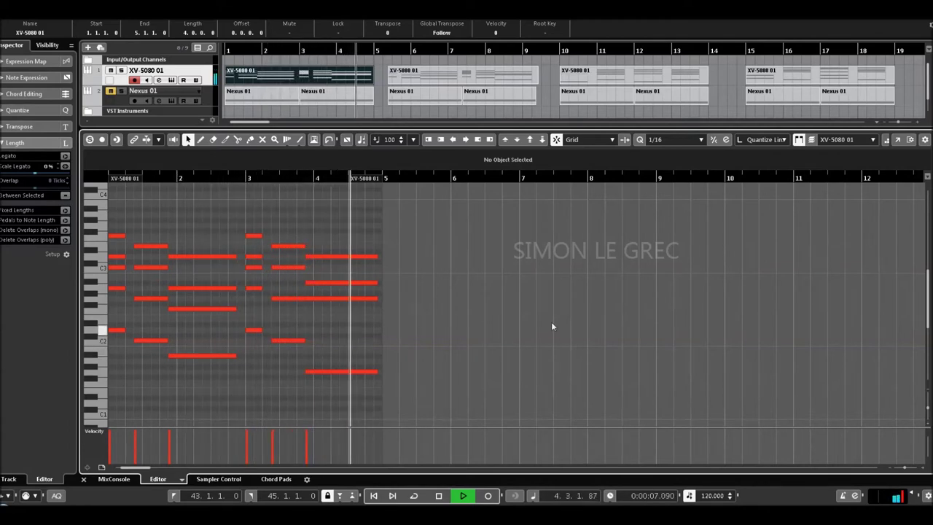
pyautogui.press('space')
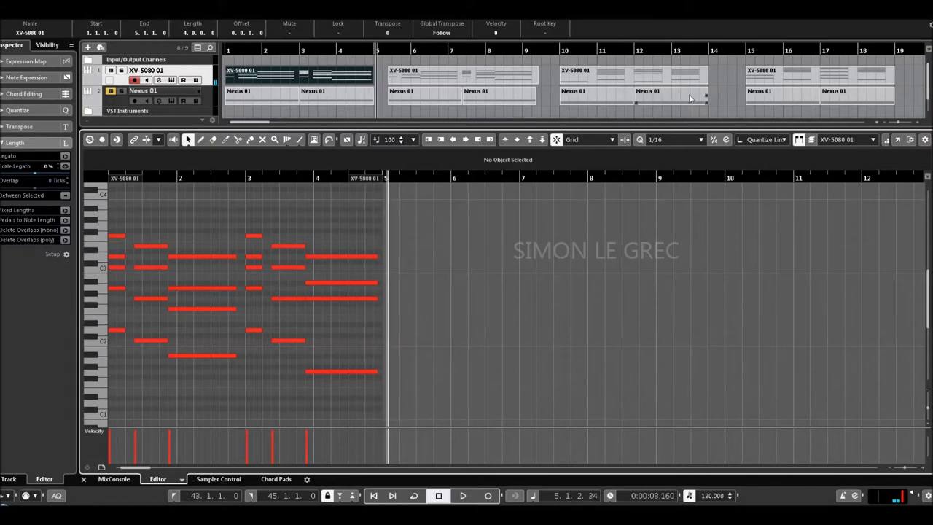
pyautogui.click(391, 49)
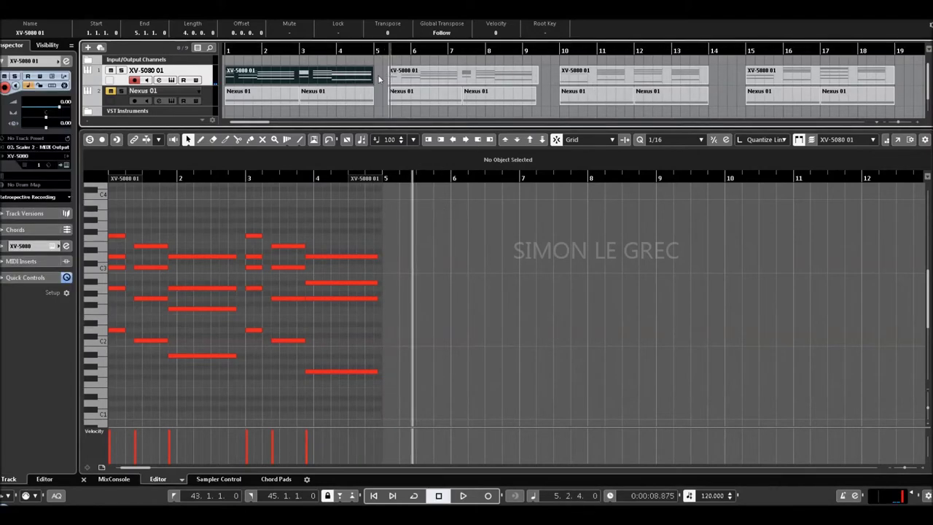
pyautogui.click(386, 49)
pyautogui.press('space')
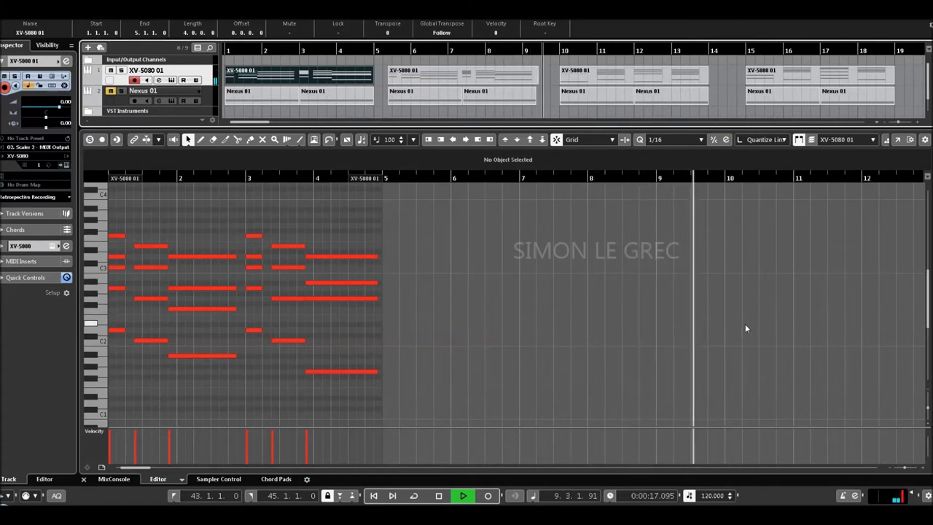
pyautogui.press('space')
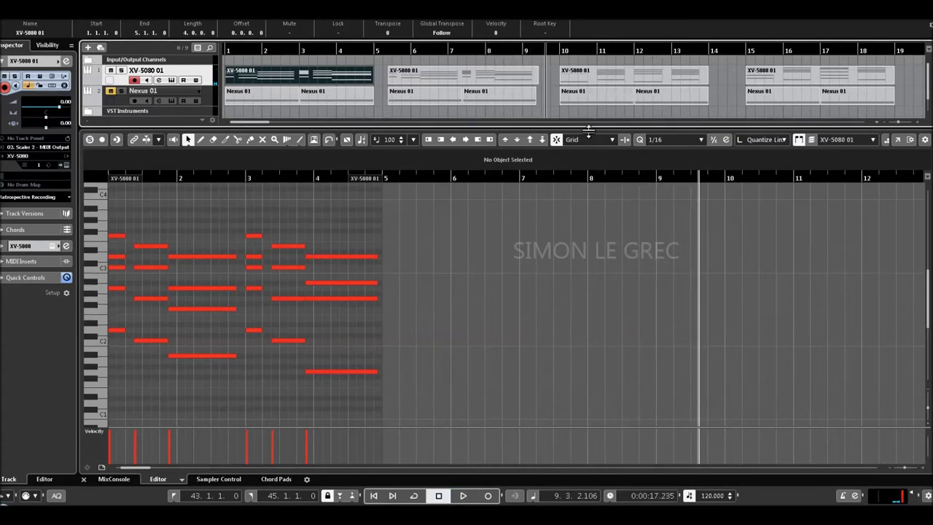
pyautogui.moveTo(588, 131); pyautogui.dragTo(587, 219)
pyautogui.click(597, 79)
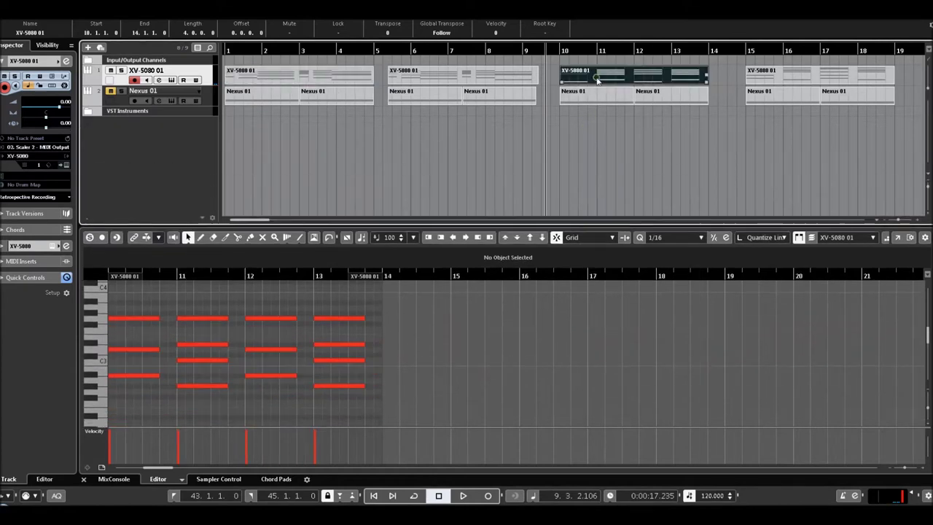
# Play the bars 10–14 XV-5080 chords from bar 10 into bar 14, then enlarge the project area.
pyautogui.click(558, 51)
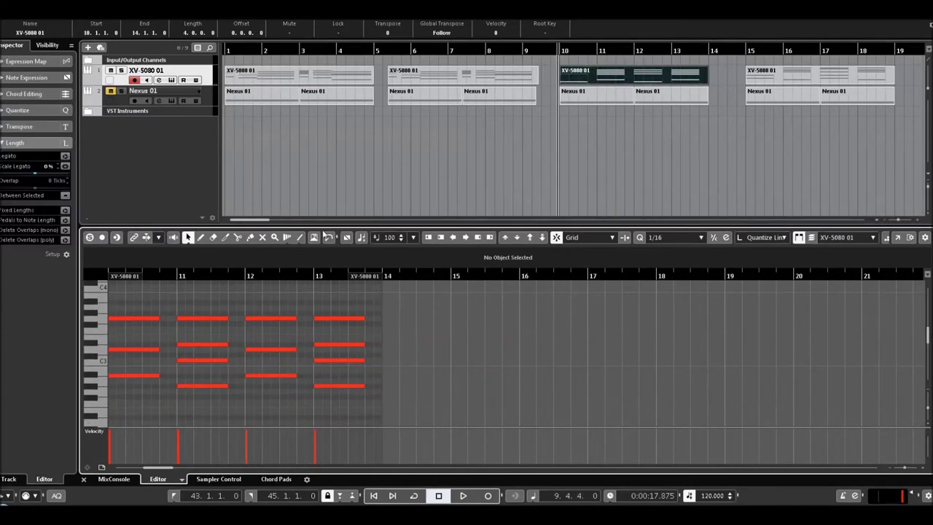
pyautogui.moveTo(331, 228); pyautogui.dragTo(333, 195)
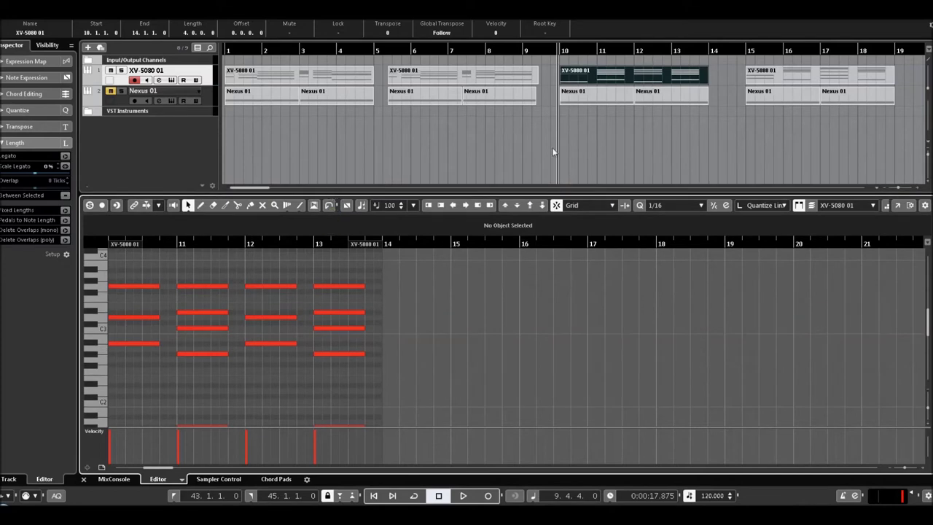
pyautogui.click(559, 49)
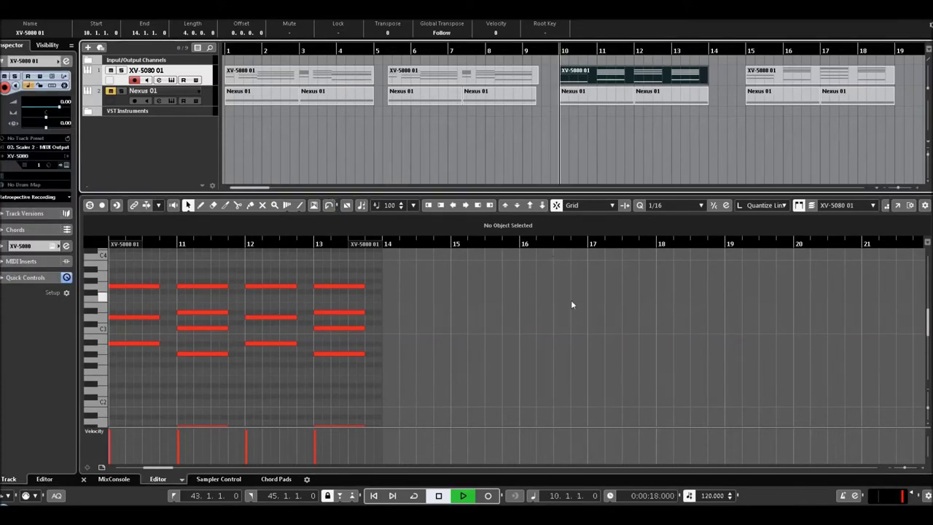
pyautogui.press('space')
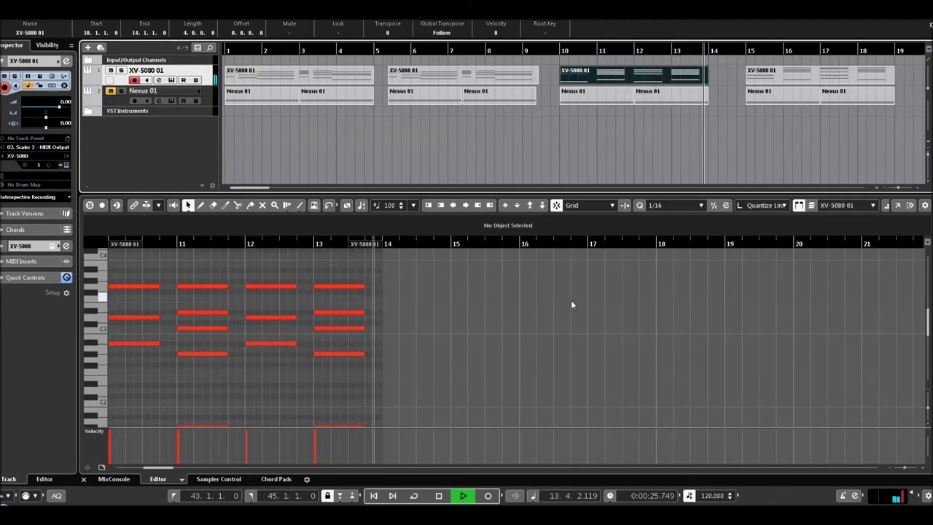
pyautogui.press('space')
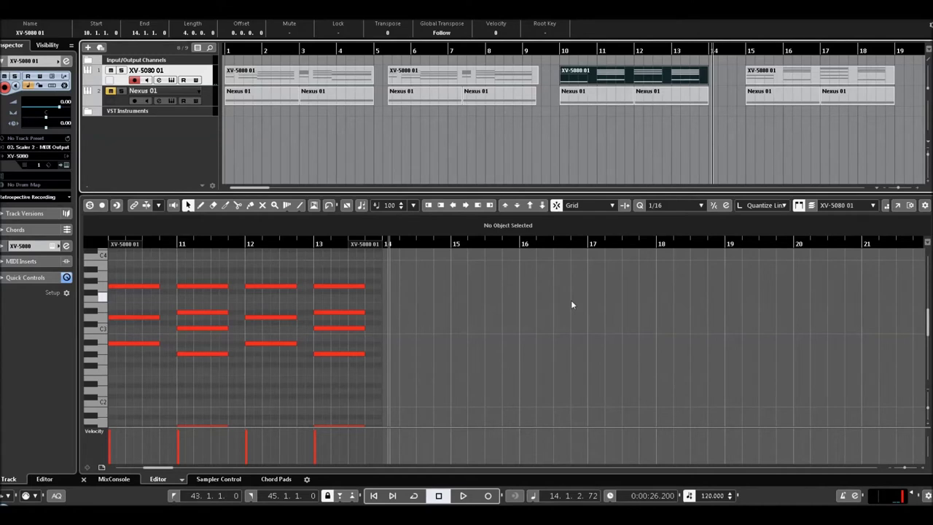
pyautogui.moveTo(430, 195); pyautogui.dragTo(431, 263)
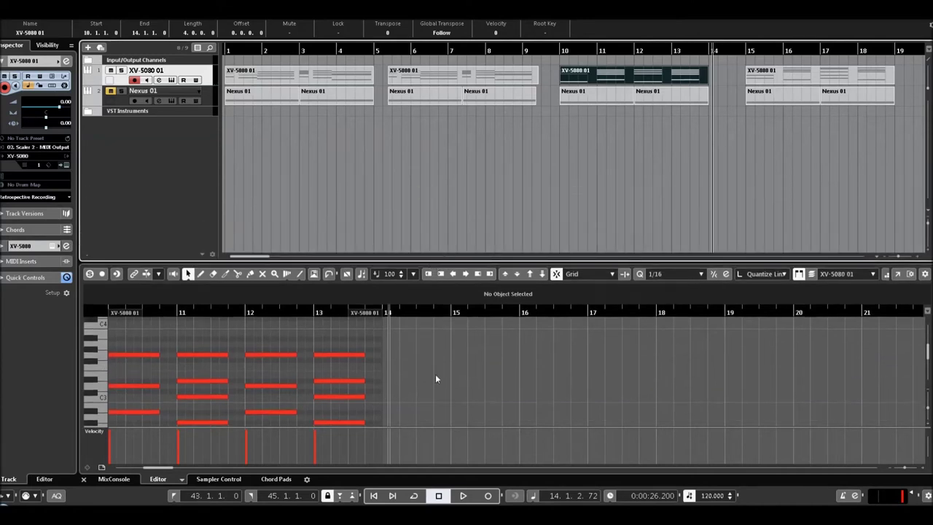
pyautogui.moveTo(151, 468); pyautogui.dragTo(168, 467)
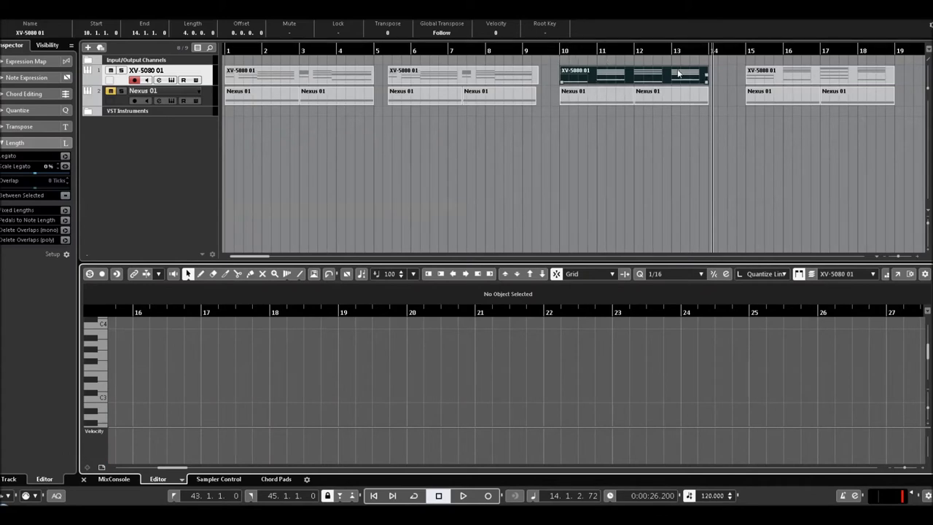
# Show the bars 15–19 XV-5080 01 part in the Key Editor and enlarge the editor pane.
pyautogui.click(747, 52)
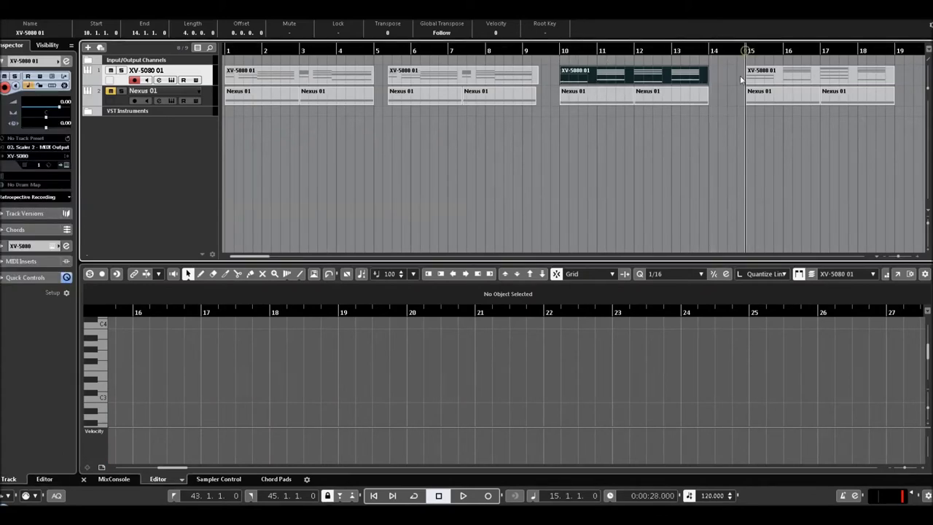
pyautogui.click(792, 81)
pyautogui.moveTo(179, 468); pyautogui.dragTo(172, 468)
pyautogui.moveTo(356, 263); pyautogui.dragTo(359, 225)
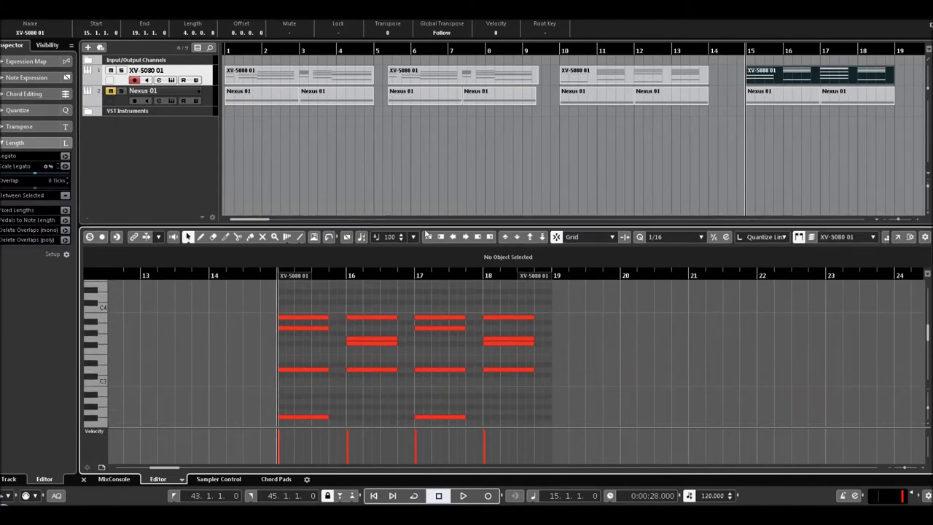
pyautogui.moveTo(421, 226); pyautogui.dragTo(421, 199)
pyautogui.scroll(-2, 437, 306)
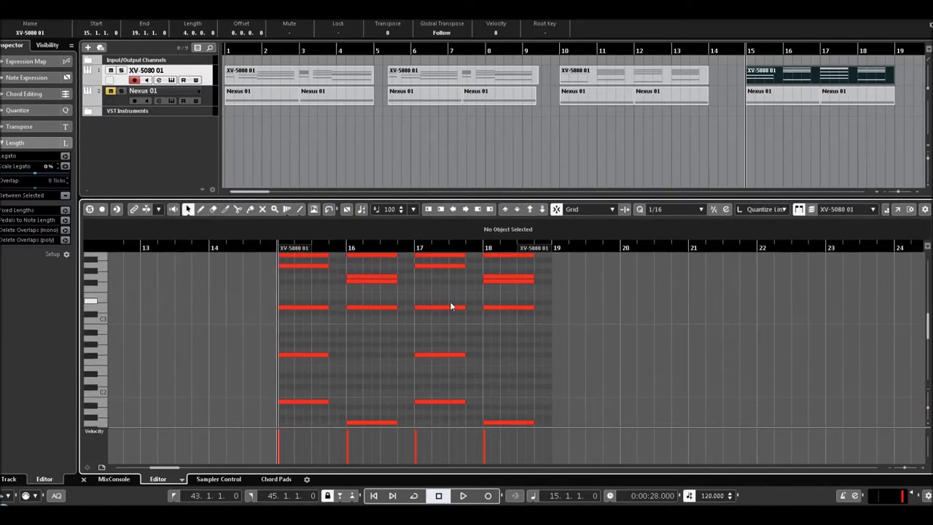
pyautogui.moveTo(462, 198); pyautogui.dragTo(462, 137)
pyautogui.moveTo(927, 291); pyautogui.dragTo(927, 284)
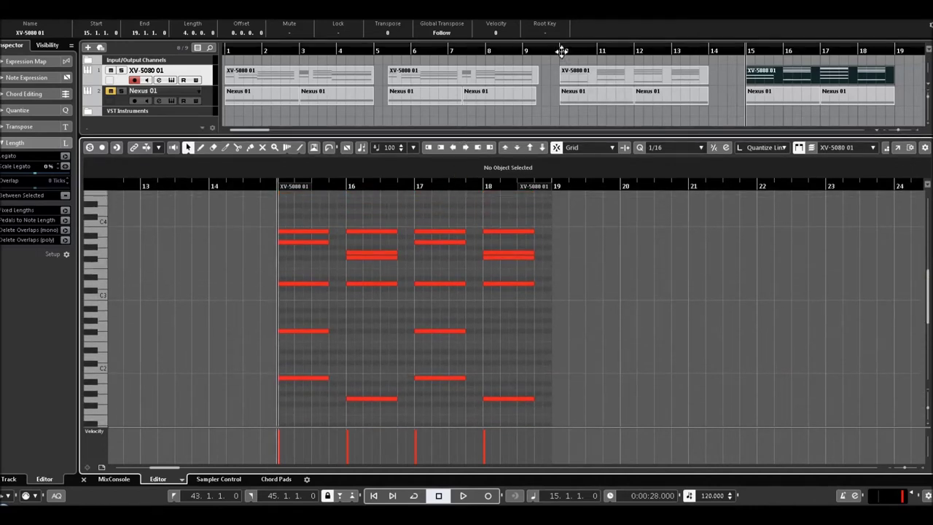
# Reopen the bars 10–14 XV-5080 part and replay its chords from bar 10 to bar 14.
pyautogui.click(604, 77)
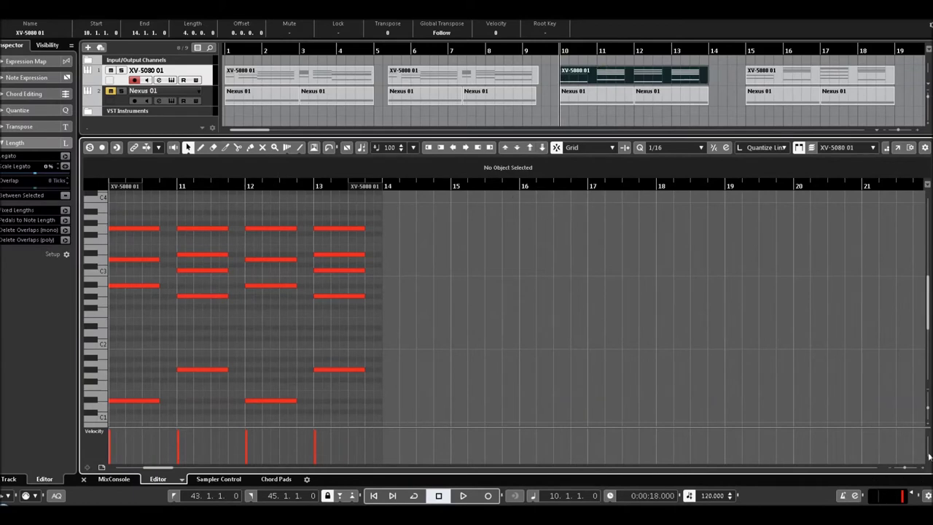
pyautogui.scroll(-2, 926, 394)
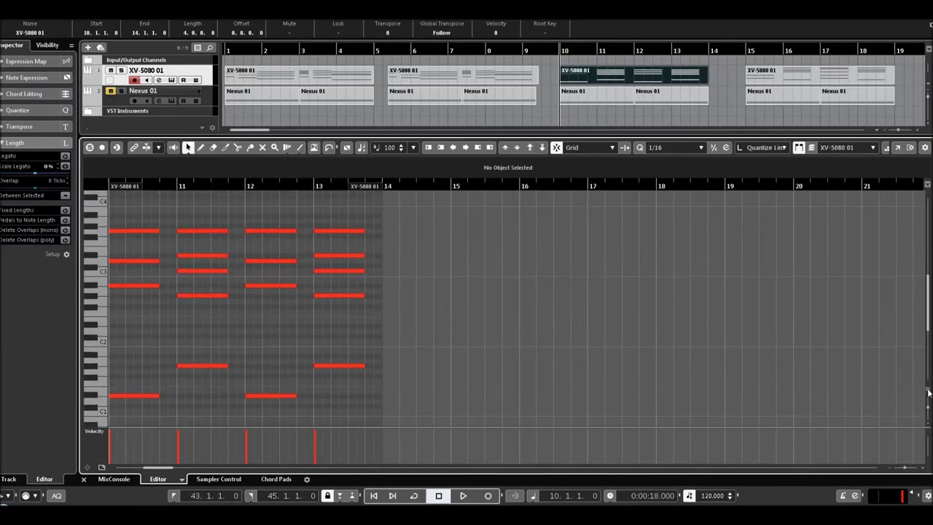
pyautogui.moveTo(155, 467); pyautogui.dragTo(146, 467)
pyautogui.scroll(-3, 356, 377)
pyautogui.scroll(6, 356, 377)
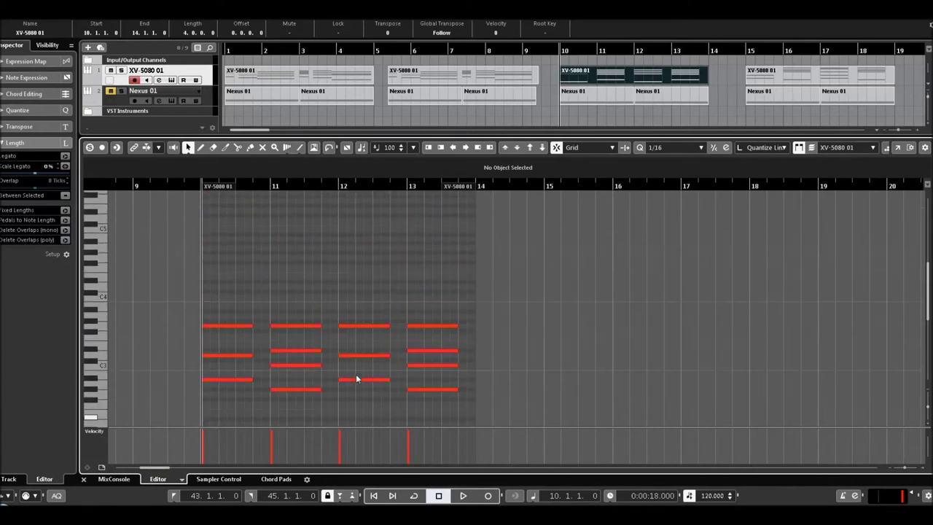
pyautogui.scroll(-4, 356, 375)
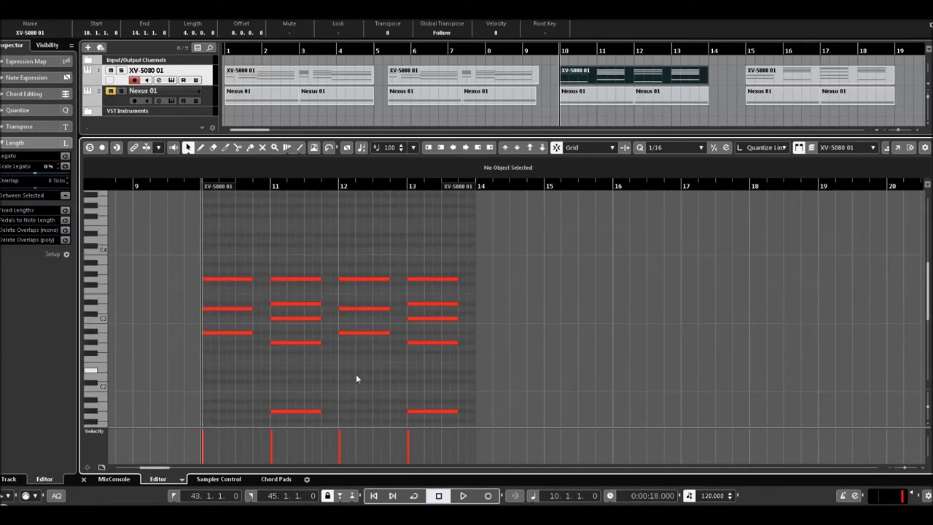
pyautogui.click(565, 71)
pyautogui.press('space')
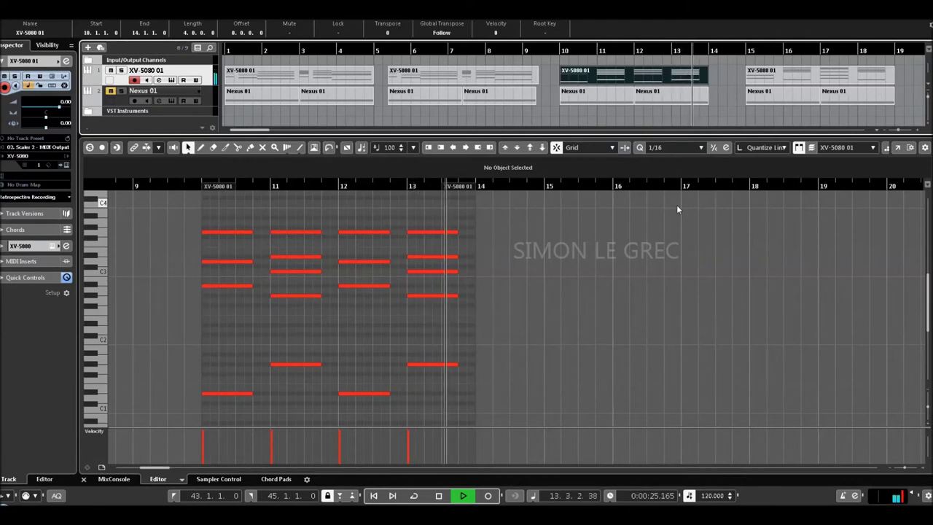
pyautogui.press('space')
# Play the bars 15–19 XV-5080 chords through bar 19, then close the lower Key Editor.
pyautogui.click(771, 75)
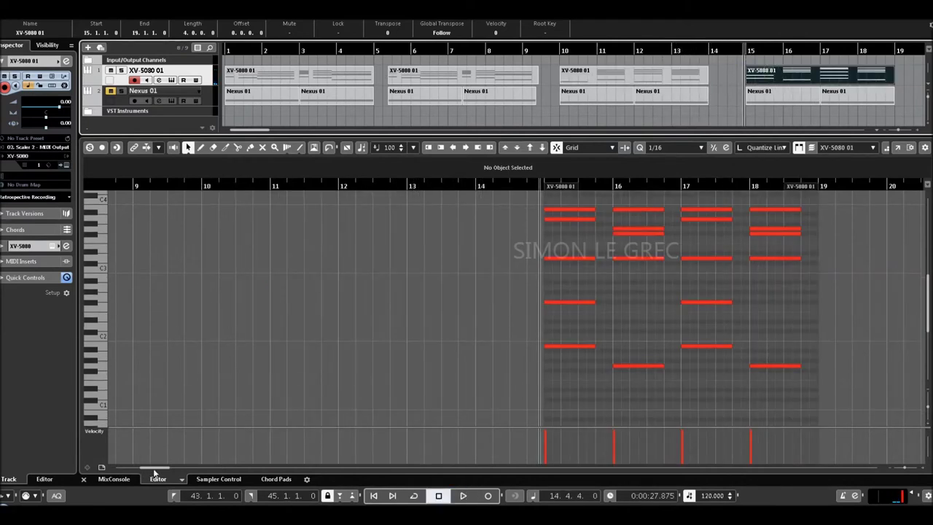
pyautogui.moveTo(154, 471); pyautogui.dragTo(164, 470)
pyautogui.press('space')
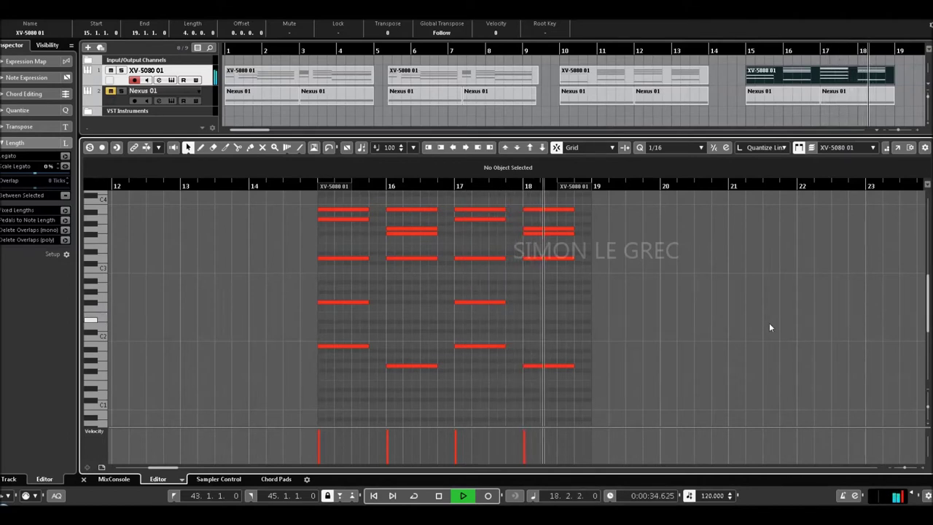
pyautogui.press('space')
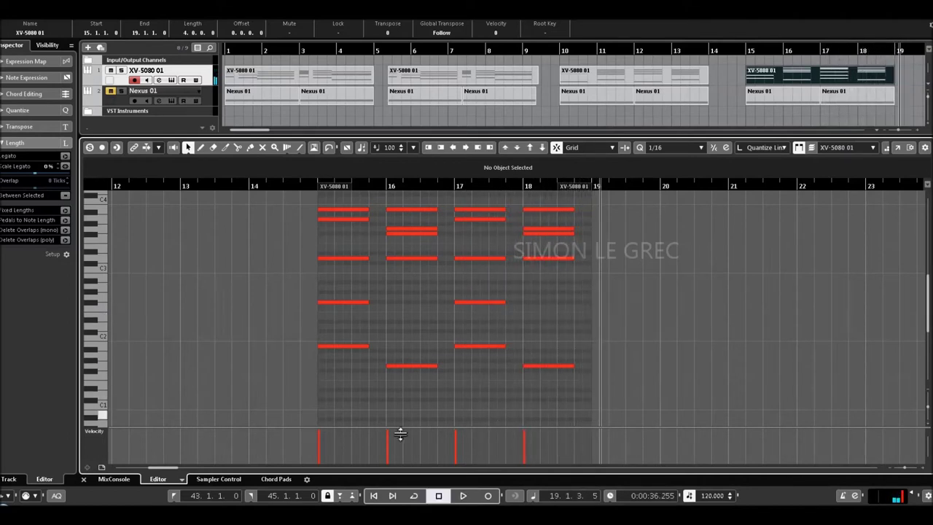
pyautogui.hscroll(5, 172, 468)
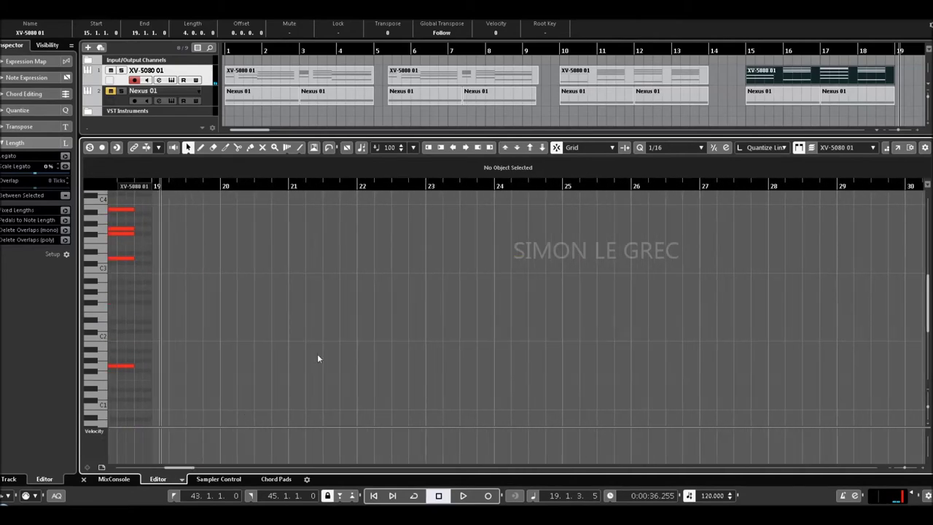
pyautogui.hotkey('ctrl', 'e')
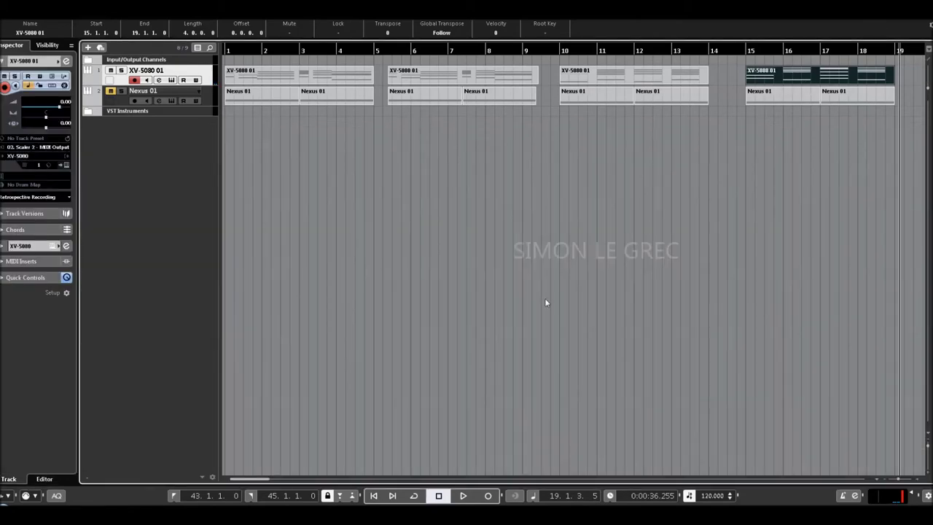
# Open the bar 20 XV-5080 part in the Key Editor and play its chords.
pyautogui.moveTo(274, 483); pyautogui.dragTo(297, 383)
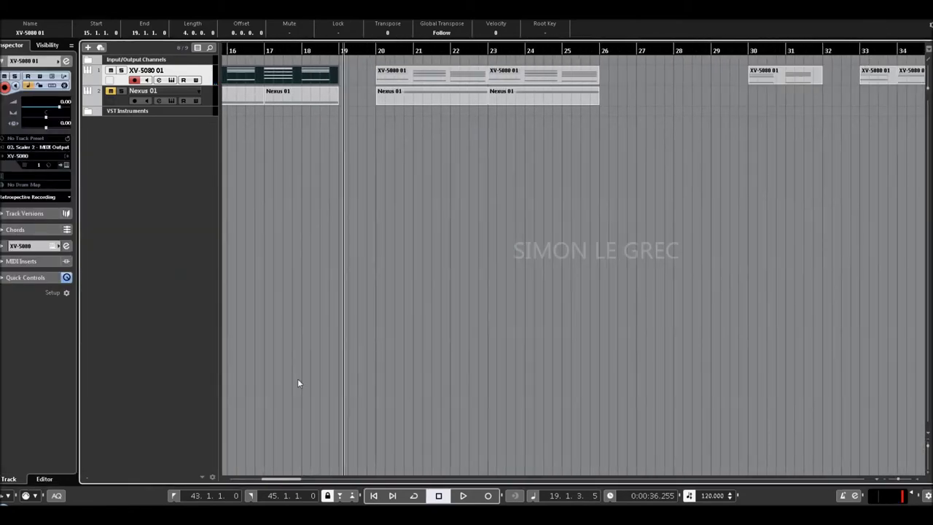
pyautogui.click(378, 50)
pyautogui.doubleClick(395, 76)
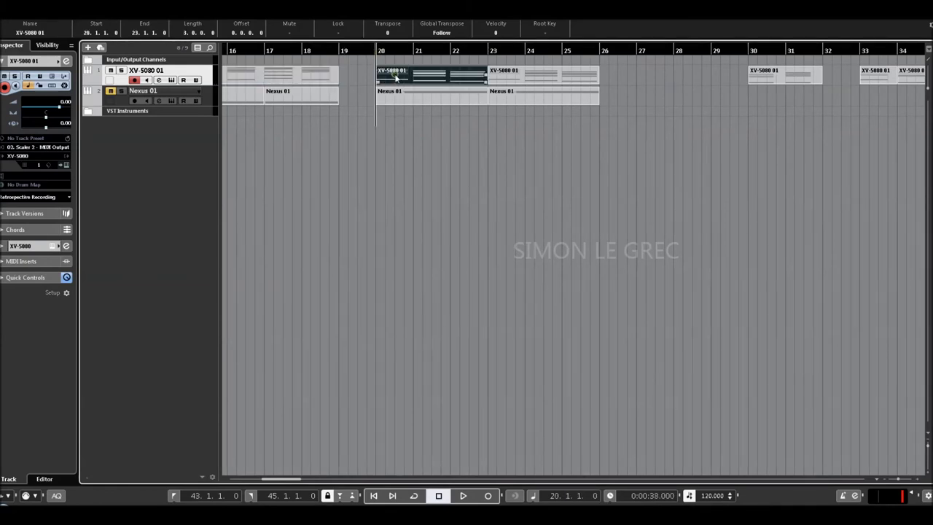
pyautogui.hscroll(-3, 173, 472)
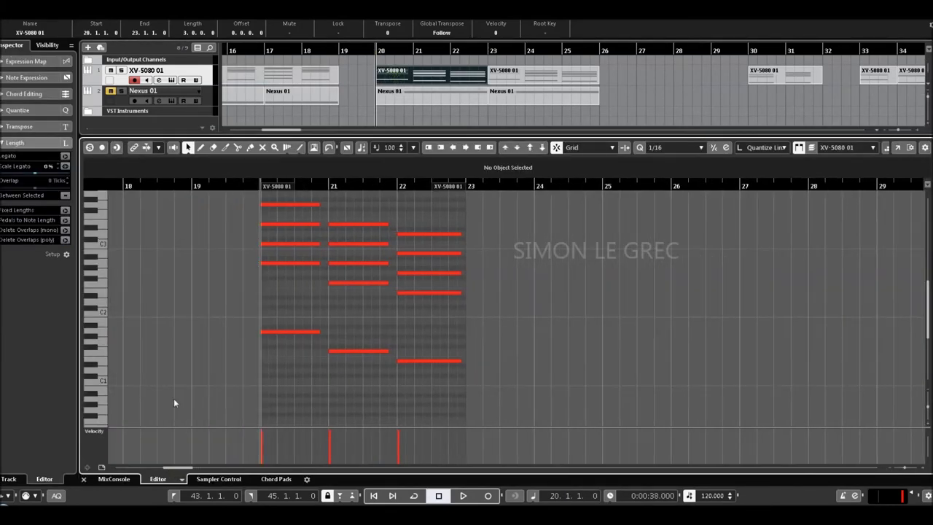
pyautogui.press('space')
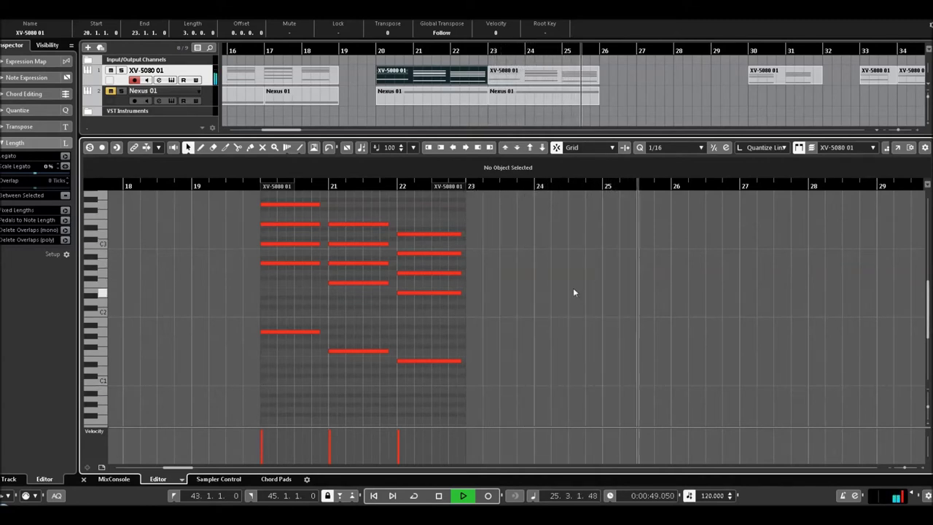
# Stop playback and move the bar 23 chord part later to start at 23.3.1.0.
pyautogui.press('space')
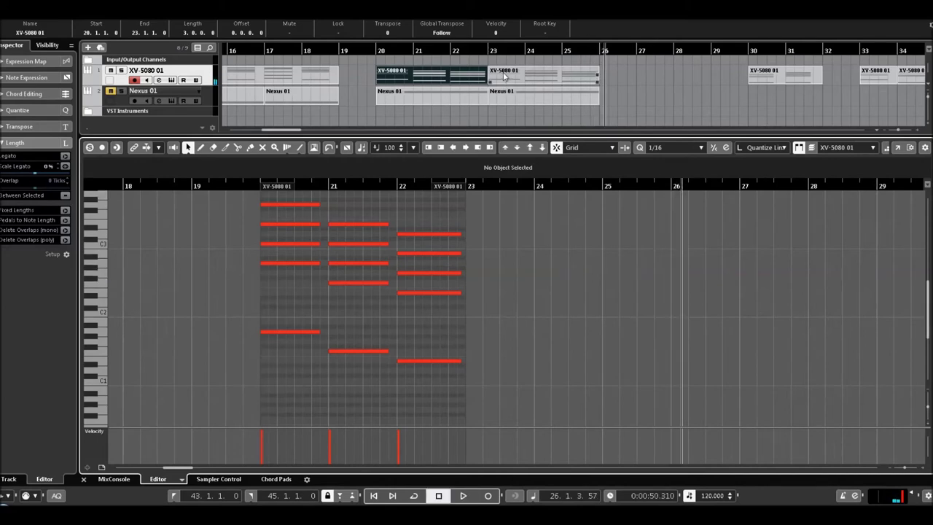
pyautogui.moveTo(503, 75); pyautogui.dragTo(524, 78)
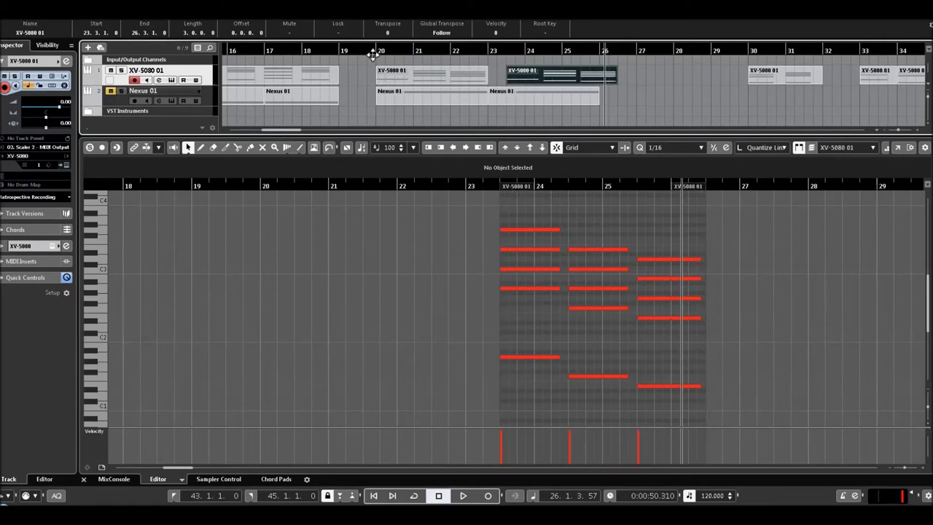
pyautogui.click(371, 54)
# Play bars 20–29 to check the chords, then close the Key Editor with Ctrl+Alt+E.
pyautogui.press('space')
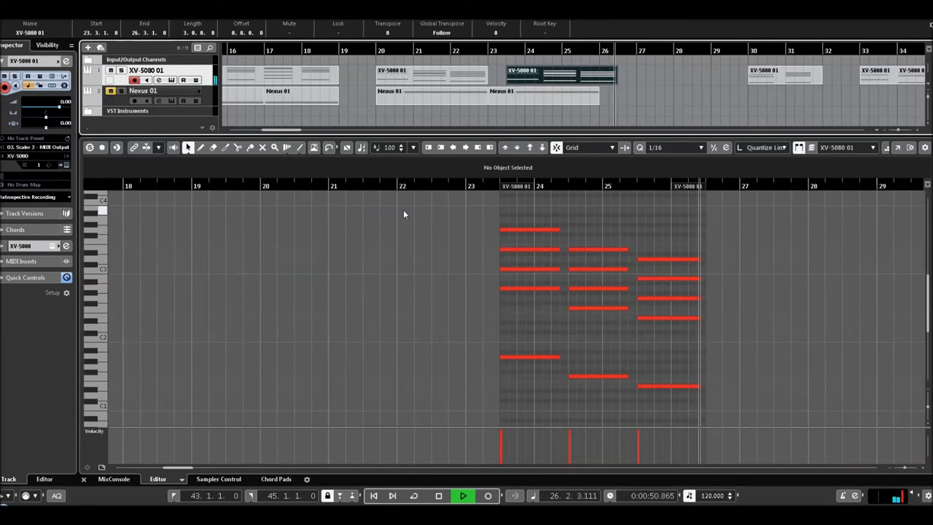
pyautogui.press('space')
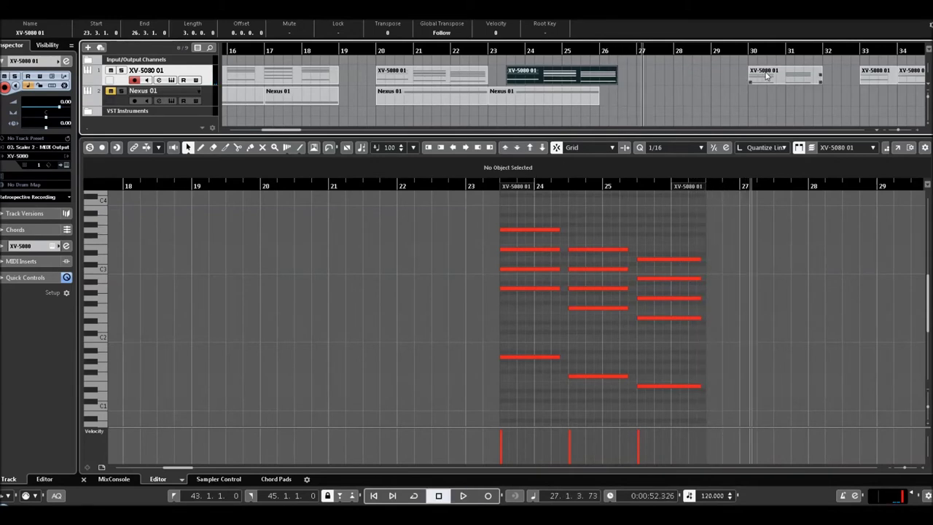
pyautogui.click(749, 51)
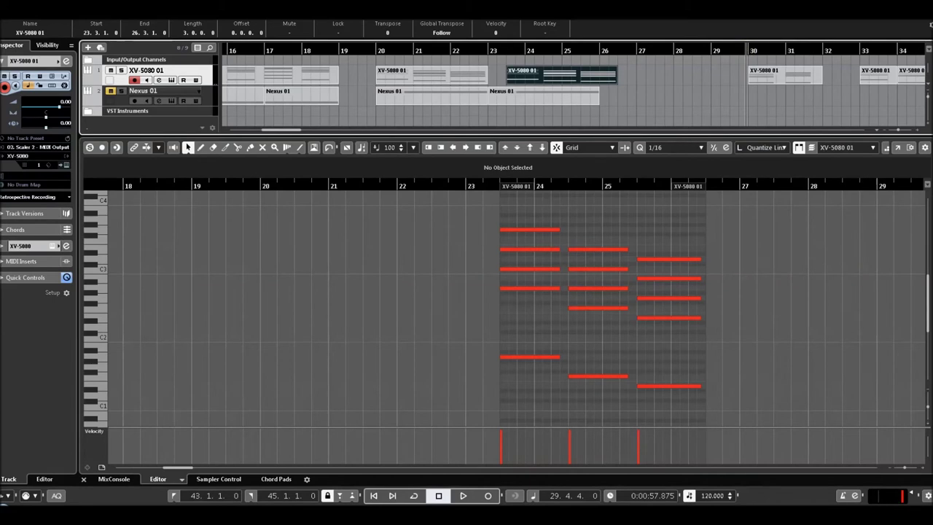
pyautogui.hotkey('ctrl', 'alt', 'e')
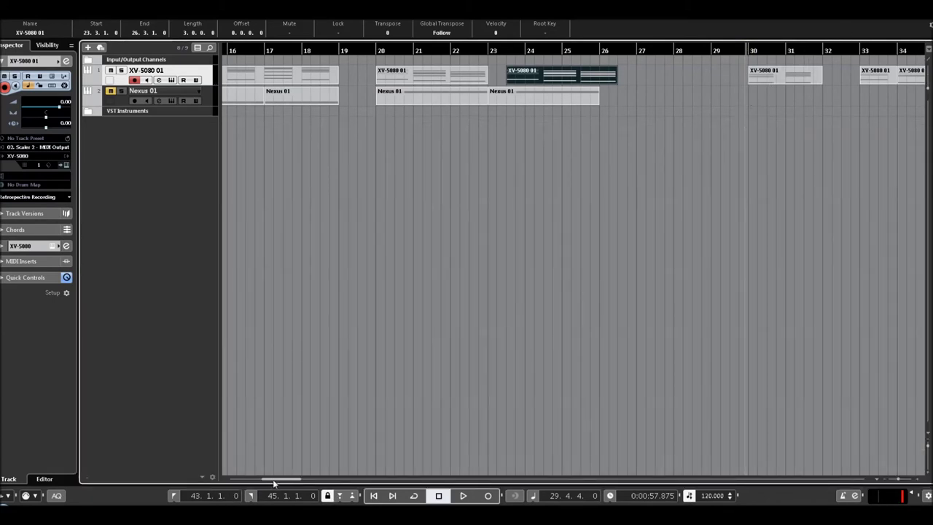
# Open the bar 30 XV-5080 01 part in the Key Editor and play it.
pyautogui.moveTo(284, 482); pyautogui.dragTo(306, 481)
pyautogui.doubleClick(360, 87)
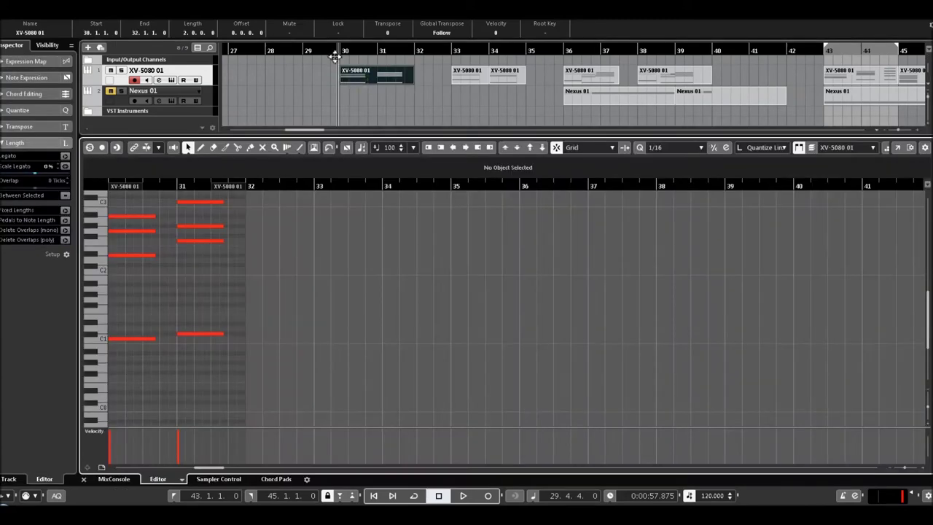
pyautogui.scroll(4, 341, 315)
pyautogui.scroll(-2, 331, 321)
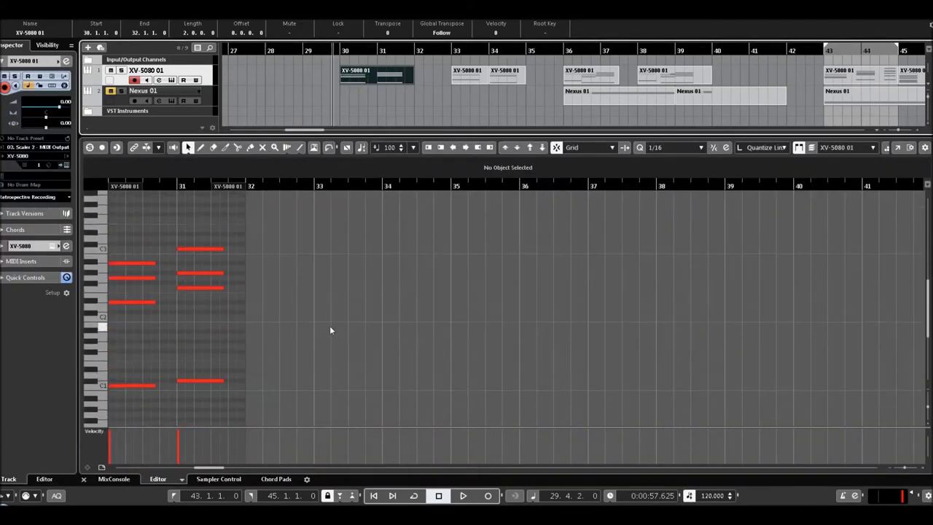
pyautogui.press('space')
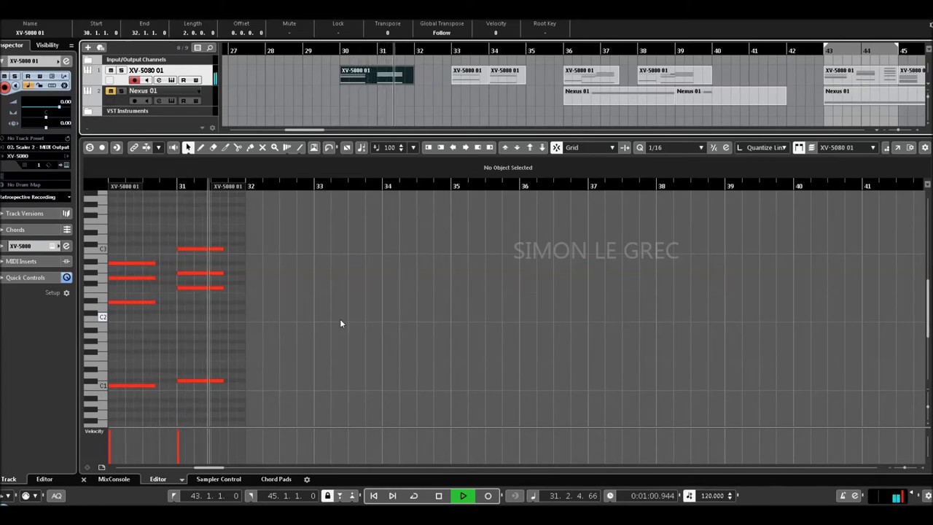
pyautogui.press('space')
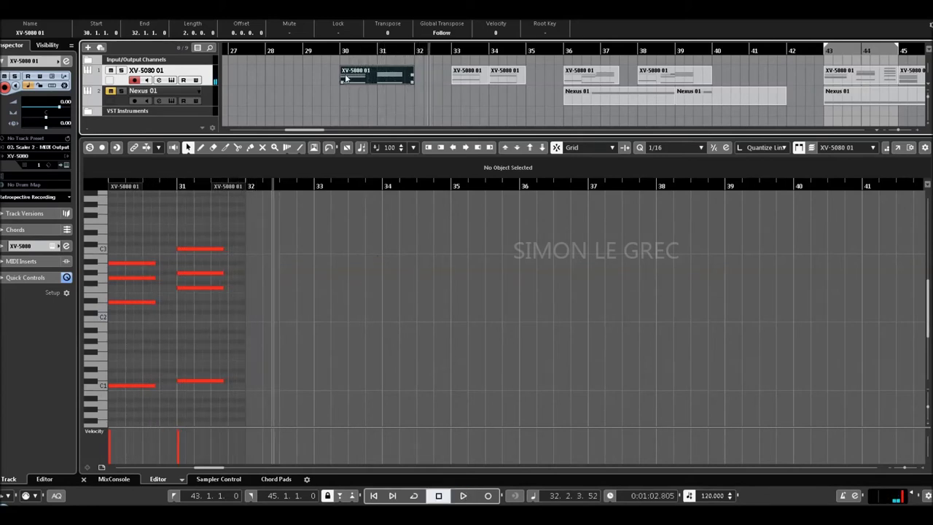
pyautogui.doubleClick(339, 50)
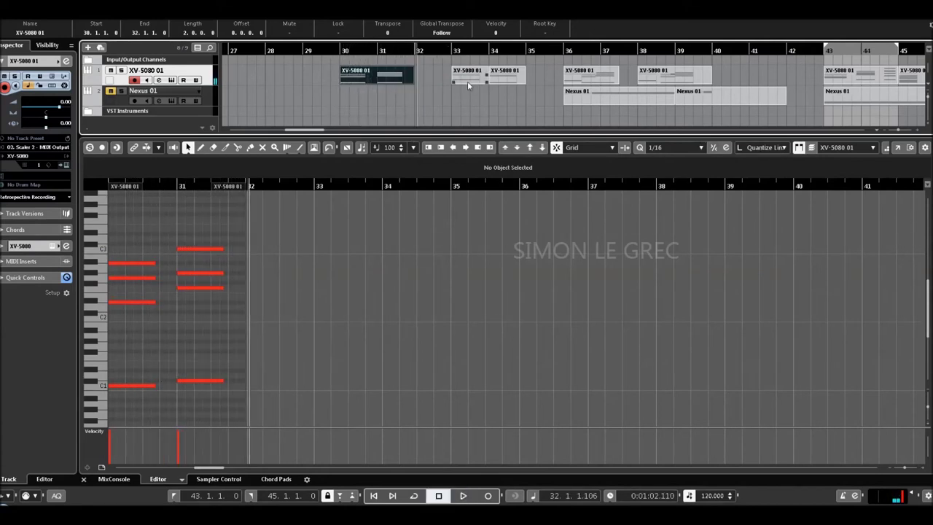
# Select the two XV-5080 01 parts at bars 33–34 and play from bar 33.
pyautogui.moveTo(436, 74); pyautogui.dragTo(510, 82)
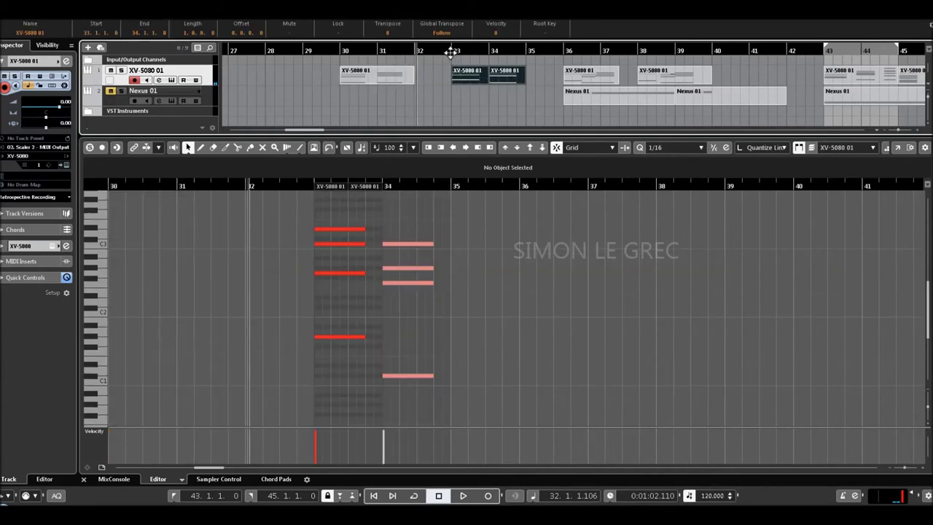
pyautogui.click(452, 51)
pyautogui.press('space')
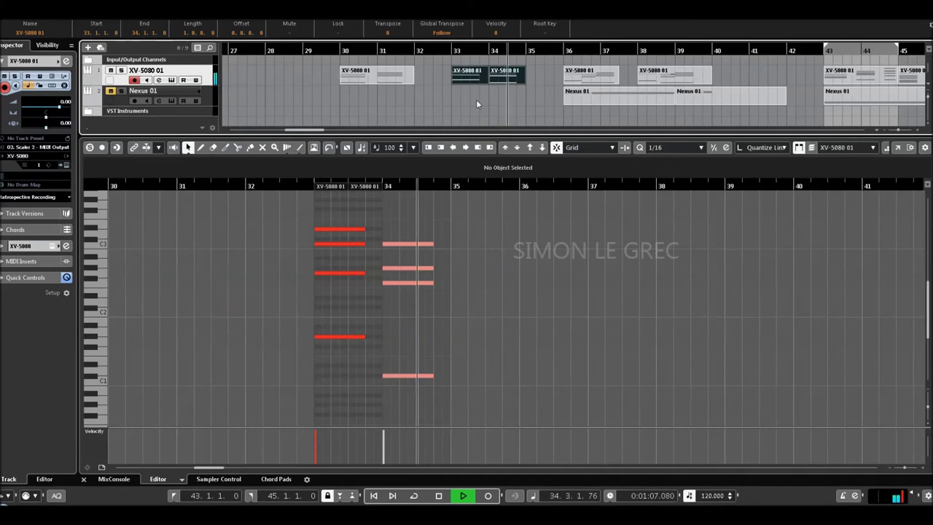
# Replay the passage, then shrink the Key Editor and zoom it out to bars 27–39.
pyautogui.press('space')
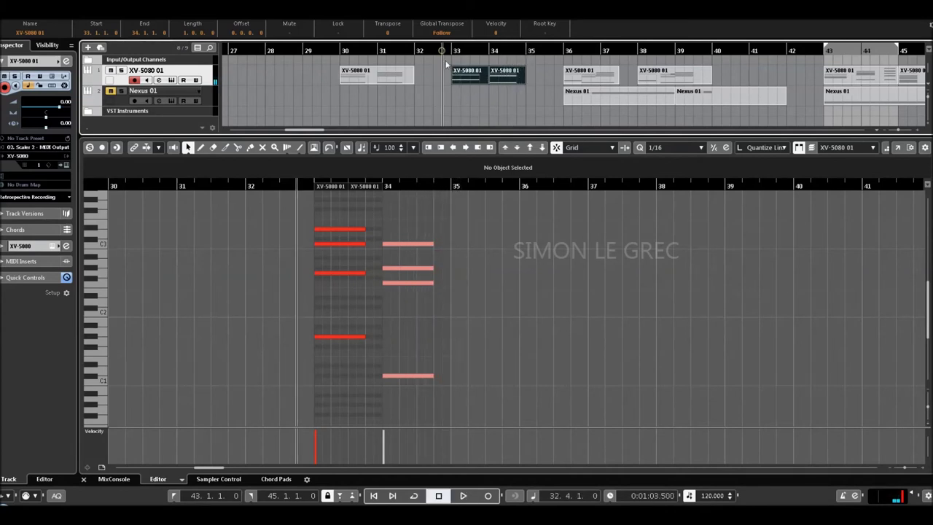
pyautogui.press('space')
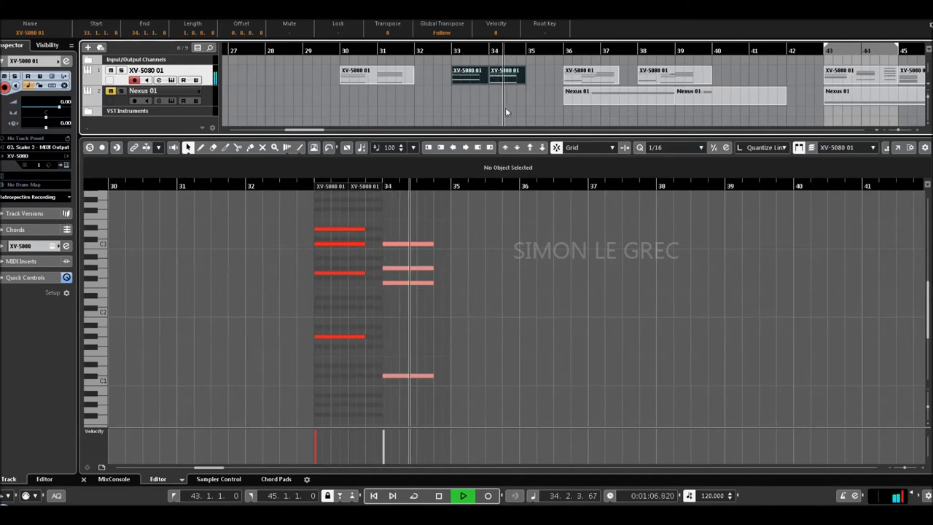
pyautogui.press('space')
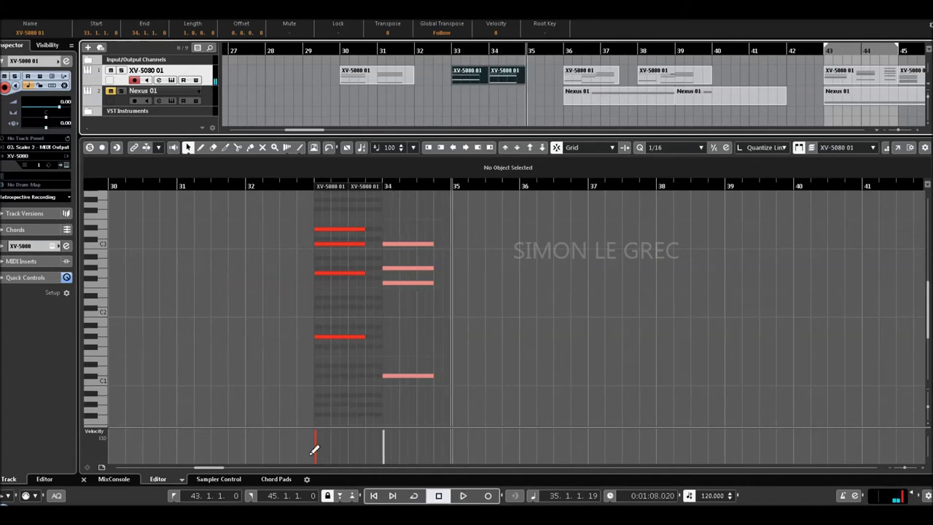
pyautogui.moveTo(201, 469); pyautogui.dragTo(213, 466)
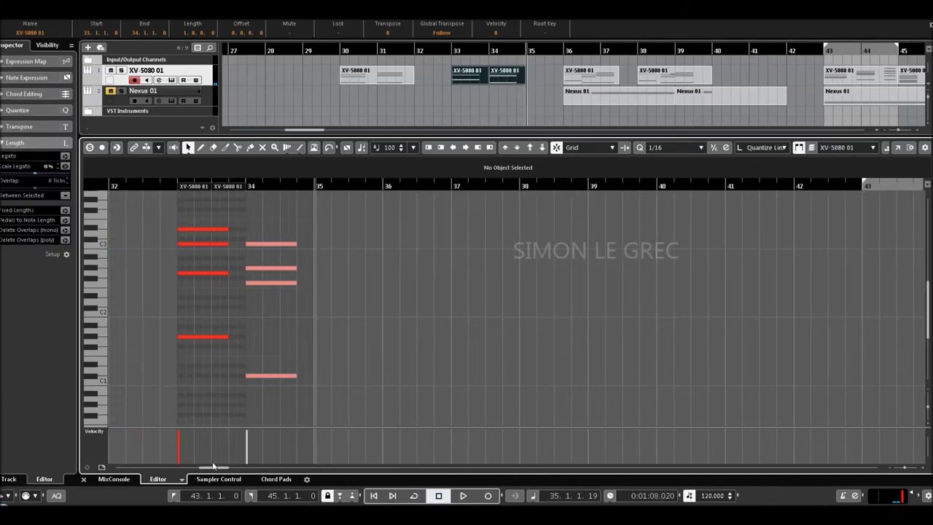
pyautogui.moveTo(608, 137); pyautogui.dragTo(608, 267)
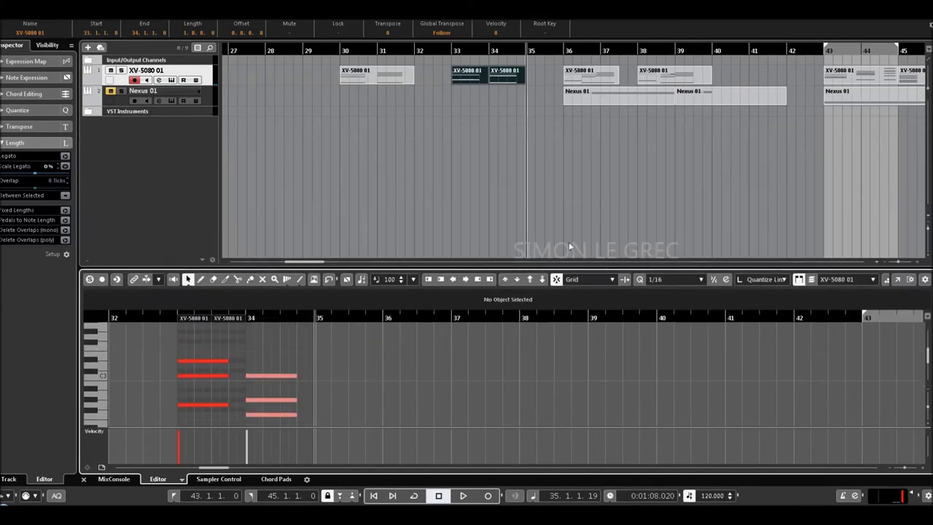
pyautogui.click(888, 468)
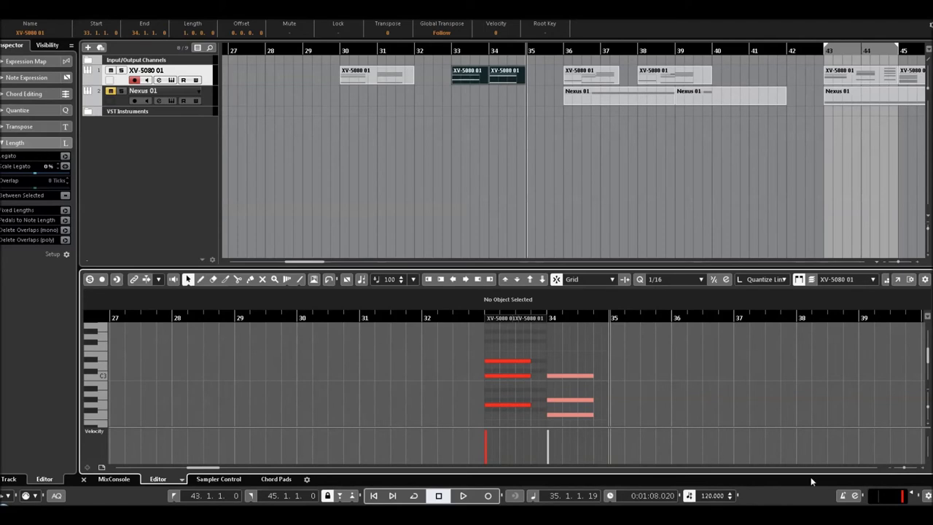
# Set the playhead to bar 33 and select the XV-5080 01 parts at bars 33–34 and 36–39.
pyautogui.moveTo(196, 469); pyautogui.dragTo(201, 468)
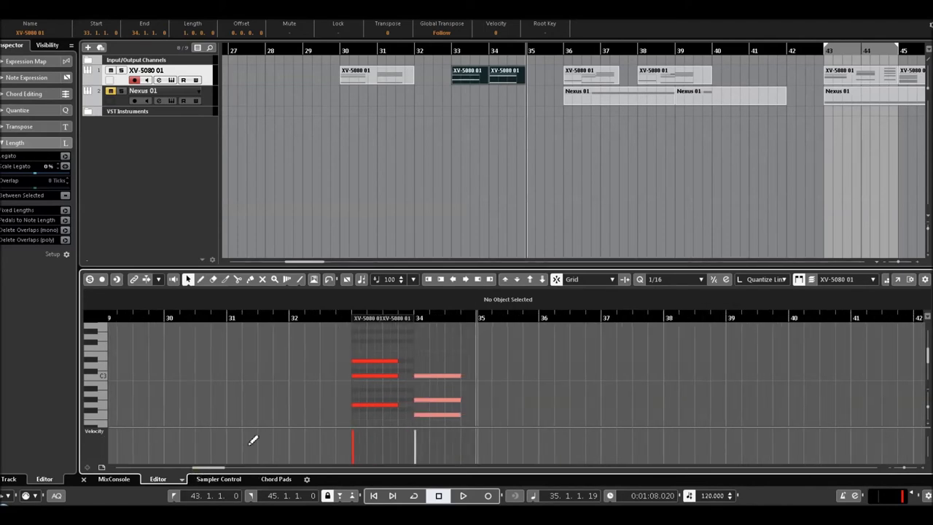
pyautogui.click(867, 115)
pyautogui.hscroll(4, 867, 115)
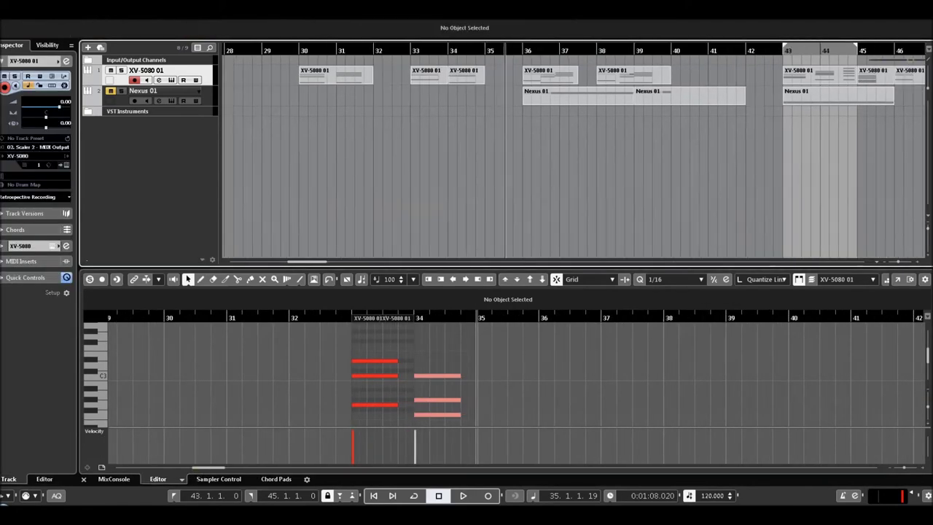
pyautogui.click(325, 47)
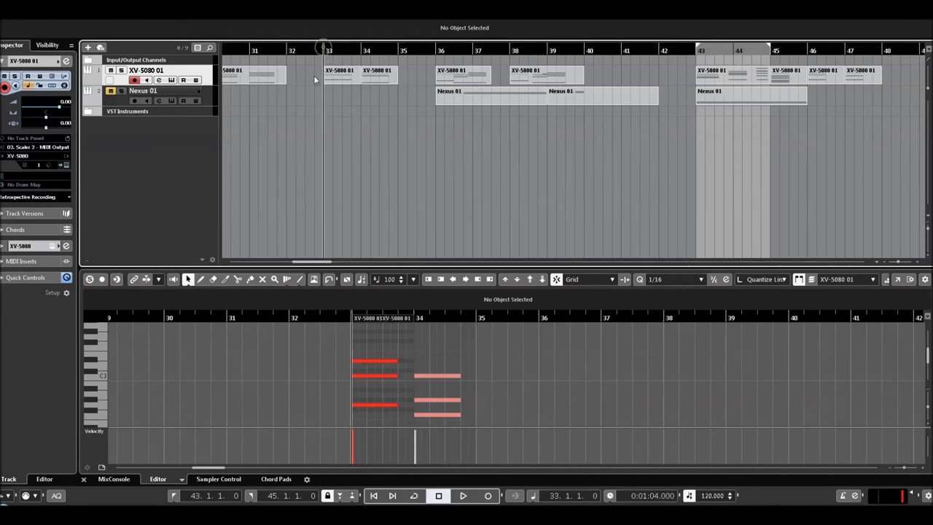
pyautogui.moveTo(313, 67); pyautogui.dragTo(368, 91)
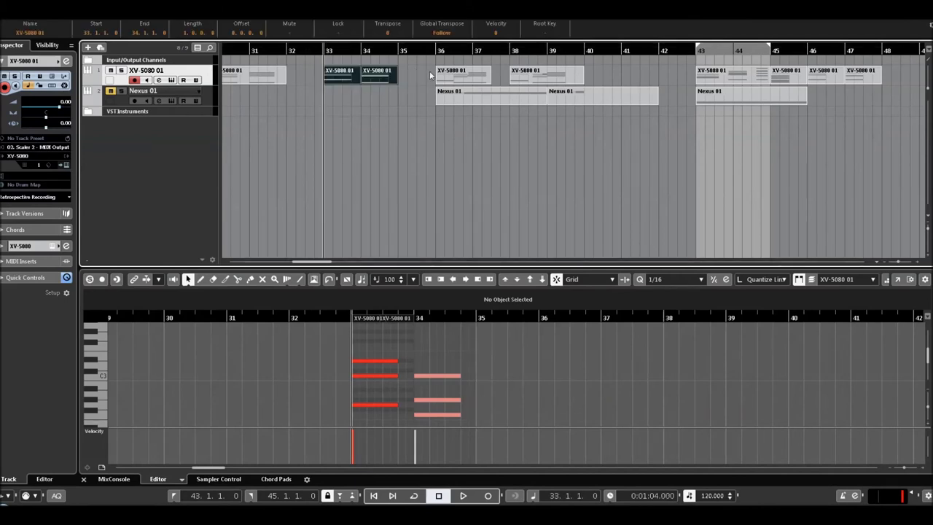
pyautogui.moveTo(425, 70); pyautogui.dragTo(560, 74)
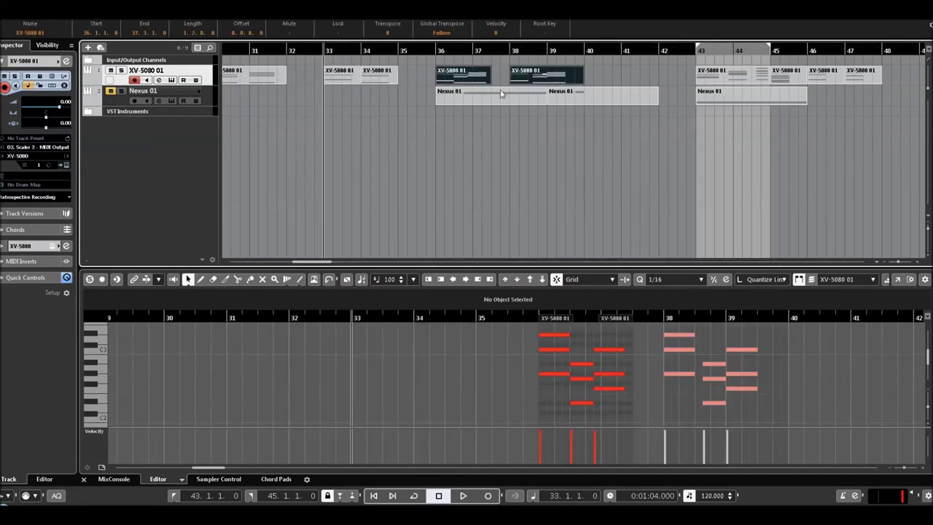
# Enlarge and zoom the Key Editor slightly, then play the chords from 35.4.4.
pyautogui.click(437, 50)
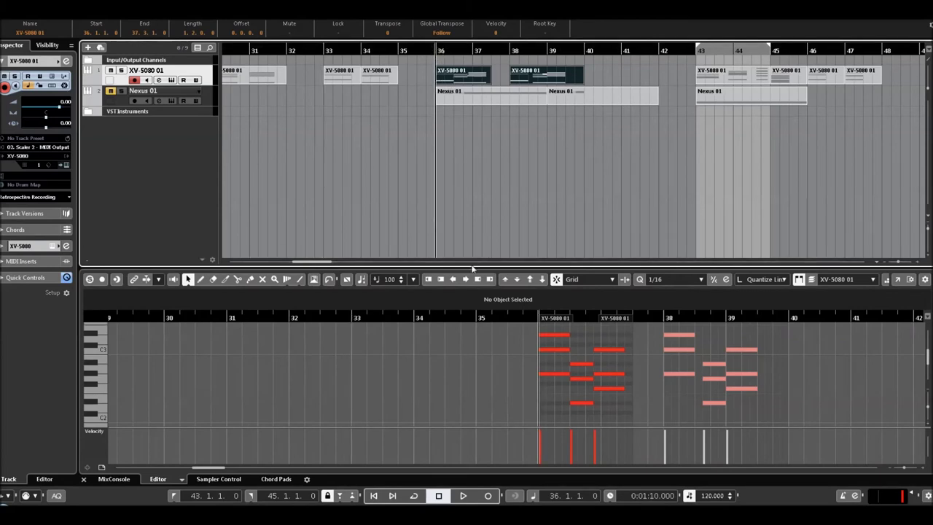
pyautogui.moveTo(471, 266); pyautogui.dragTo(471, 173)
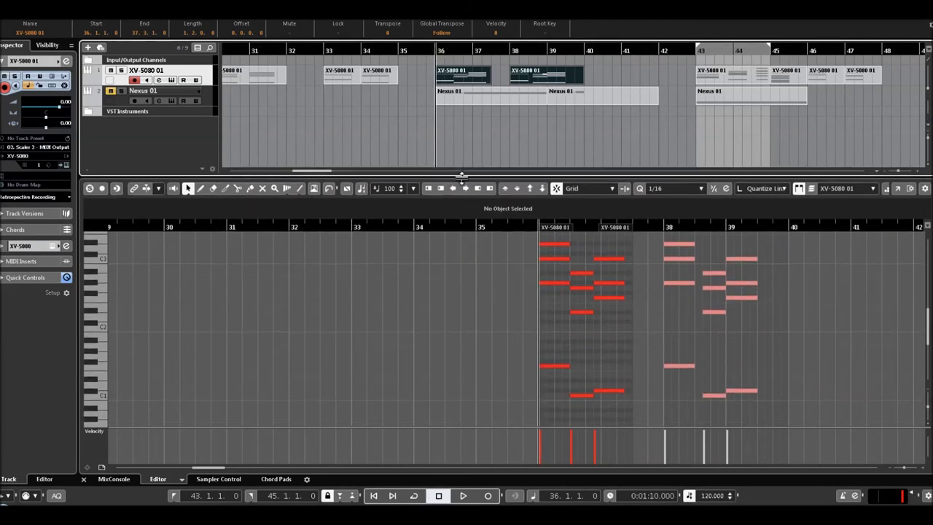
pyautogui.click(529, 228)
pyautogui.moveTo(529, 228); pyautogui.dragTo(483, 306)
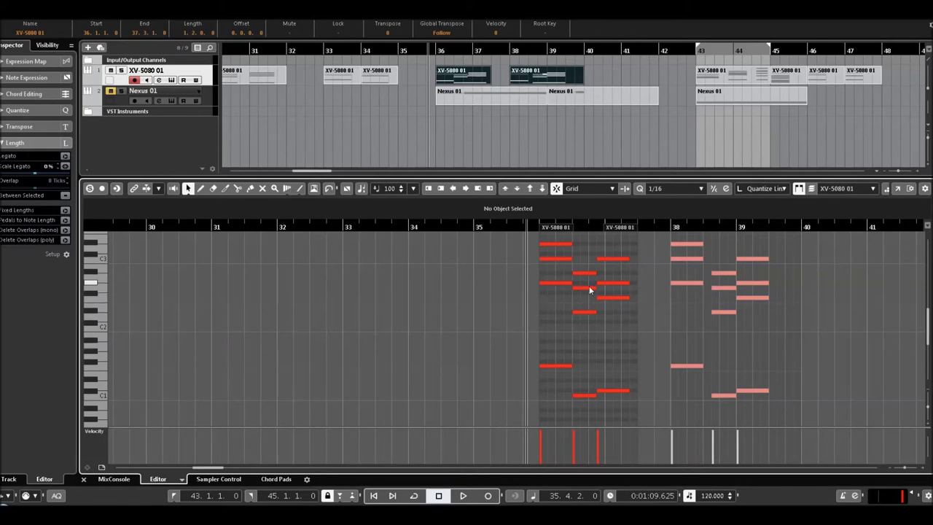
pyautogui.click(536, 227)
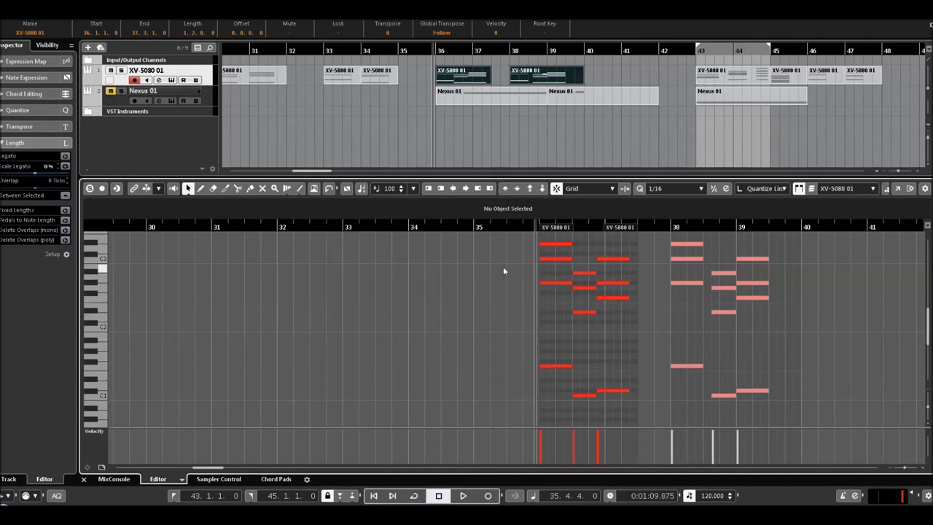
pyautogui.press('space')
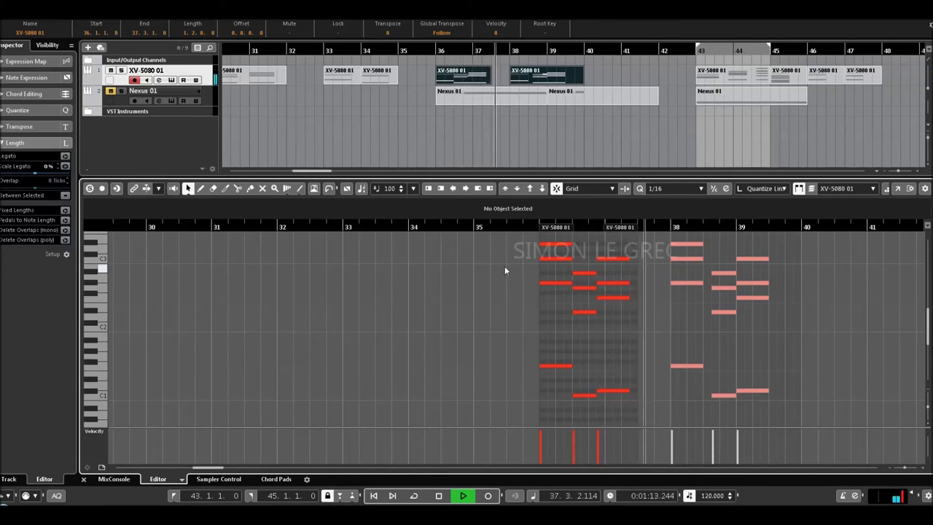
pyautogui.press('space')
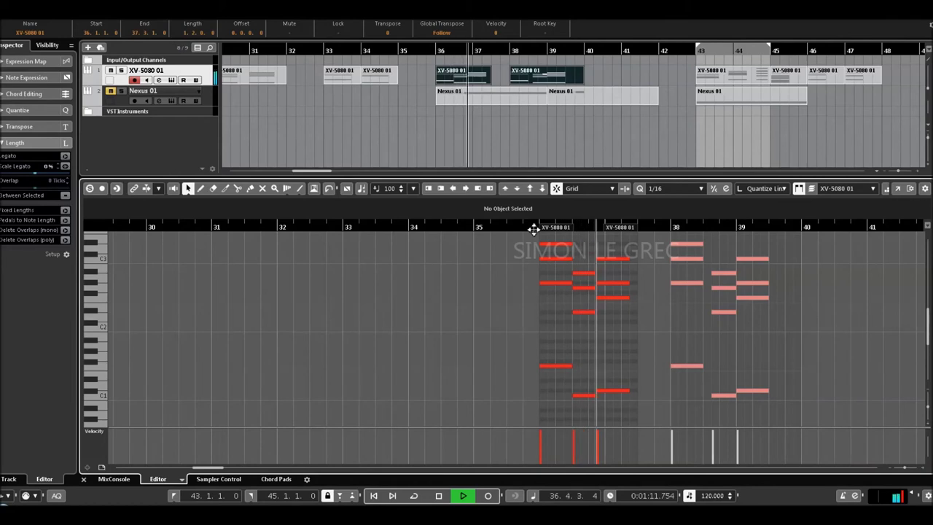
pyautogui.press('space')
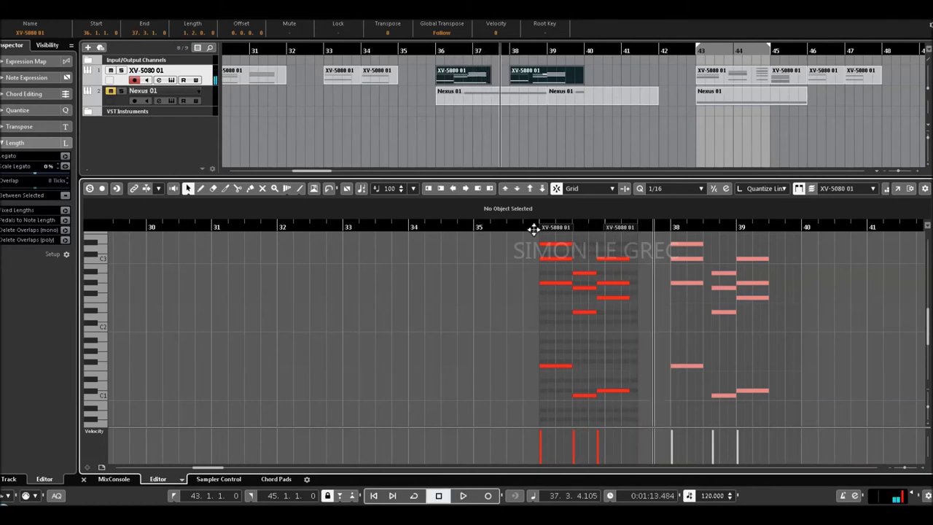
# Select the bar 38 XV-5080 part, play it from just before bar 38, and close the Key Editor.
pyautogui.click(577, 79)
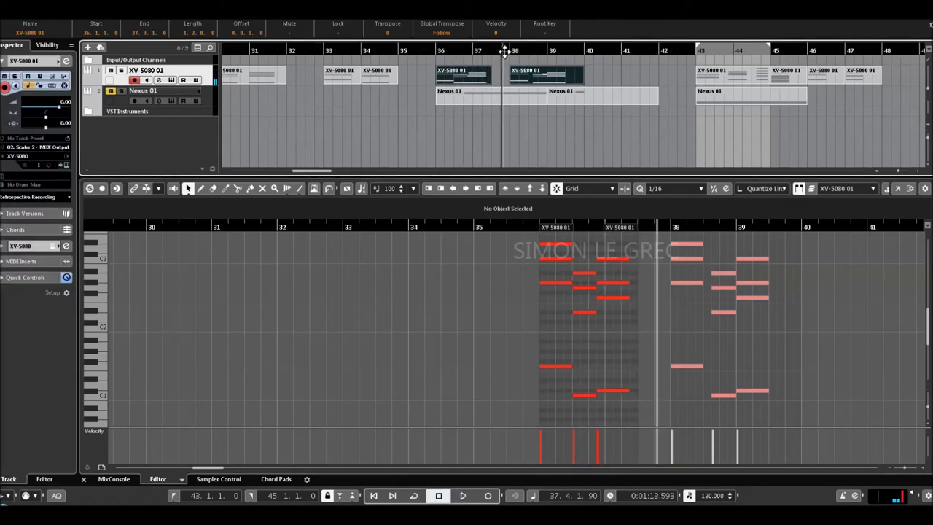
pyautogui.click(577, 79)
pyautogui.press('space')
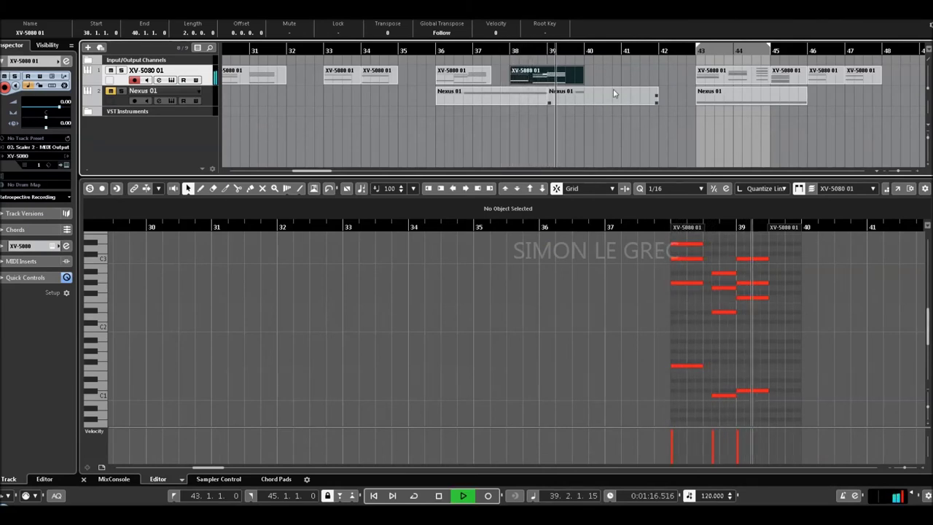
pyautogui.press('space')
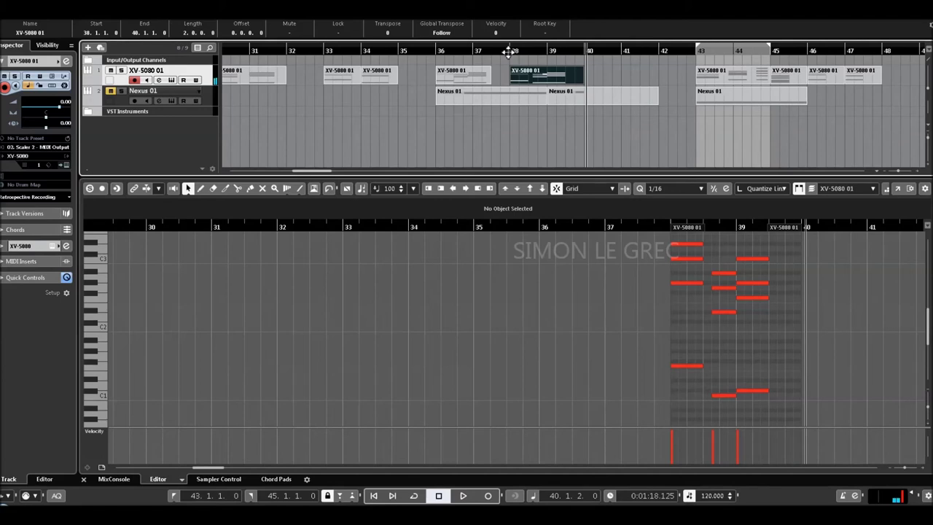
pyautogui.click(508, 51)
pyautogui.press('space')
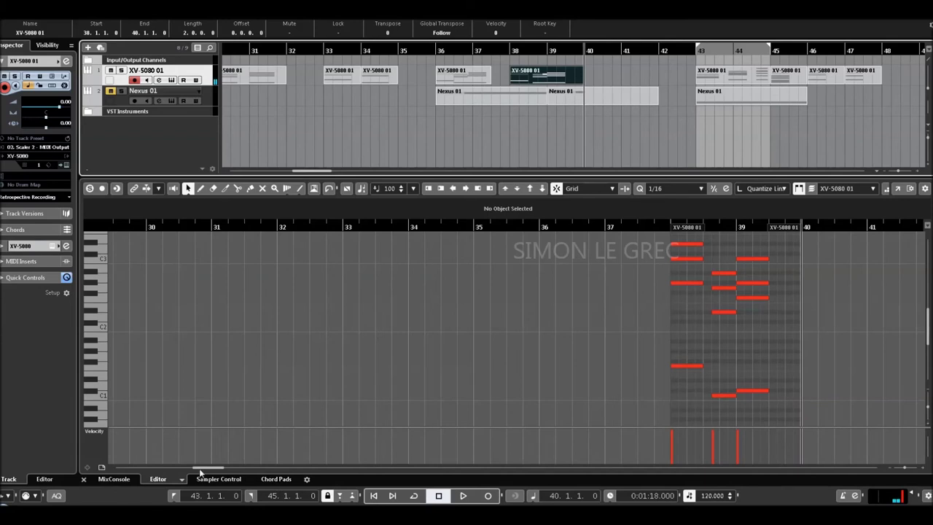
pyautogui.moveTo(200, 470); pyautogui.dragTo(218, 470)
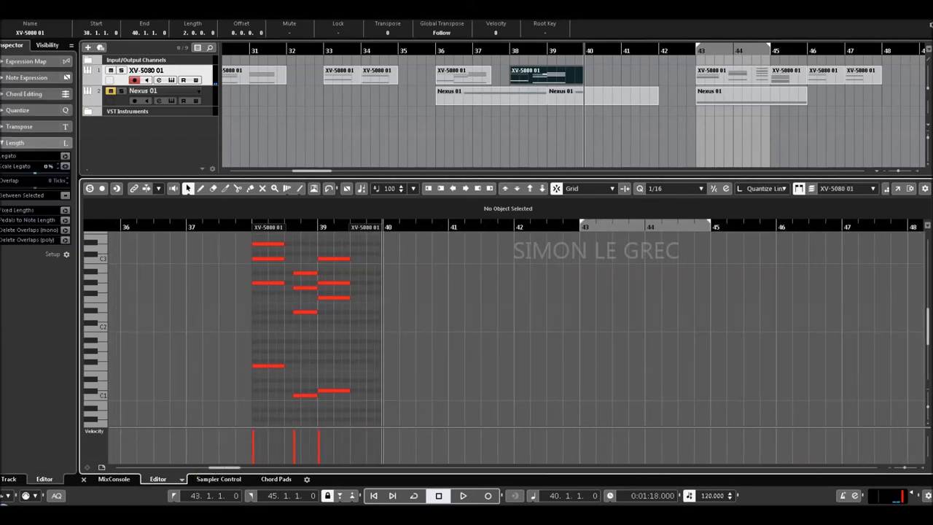
pyautogui.hotkey('ctrl', 'e')
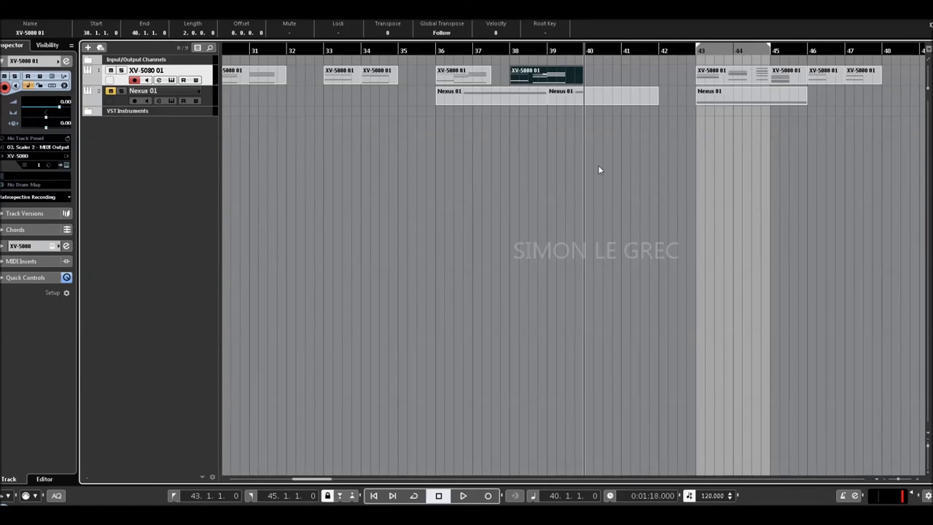
# Open the bar 43 XV-5080 part in an enlarged Key Editor and start playback.
pyautogui.moveTo(299, 479); pyautogui.dragTo(308, 480)
pyautogui.click(536, 51)
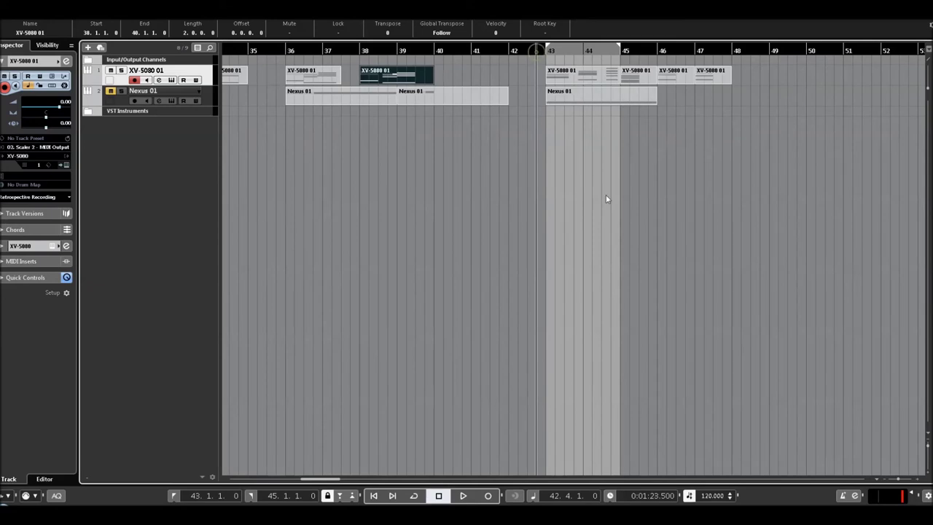
pyautogui.click(583, 81)
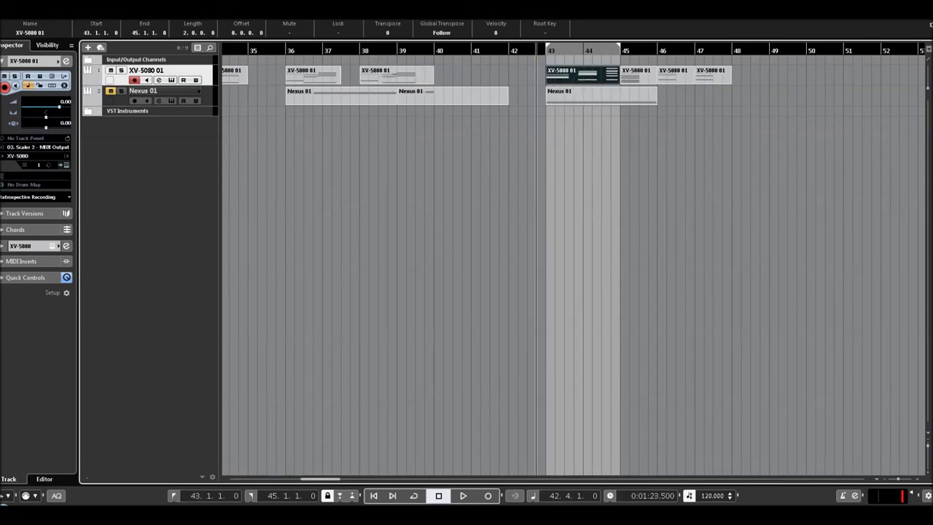
pyautogui.press('Return')
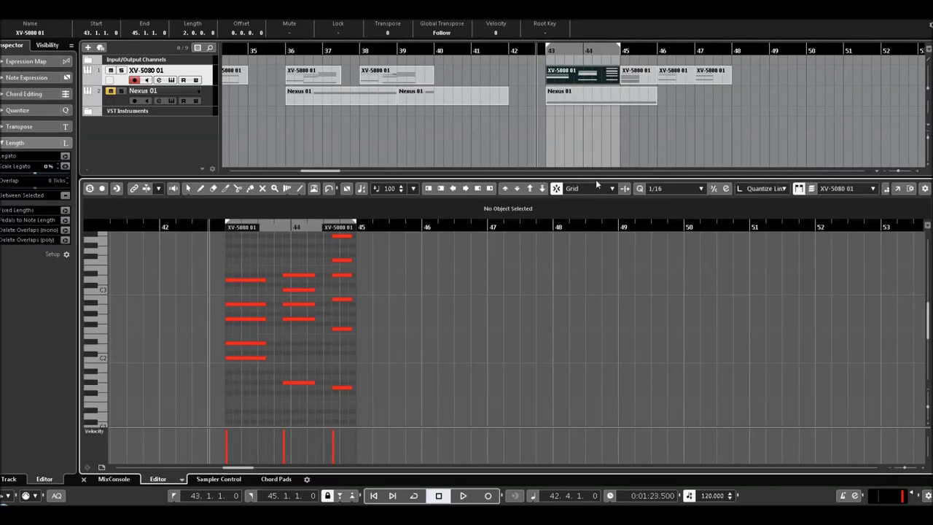
pyautogui.moveTo(597, 178); pyautogui.dragTo(598, 143)
pyautogui.scroll(2, 575, 302)
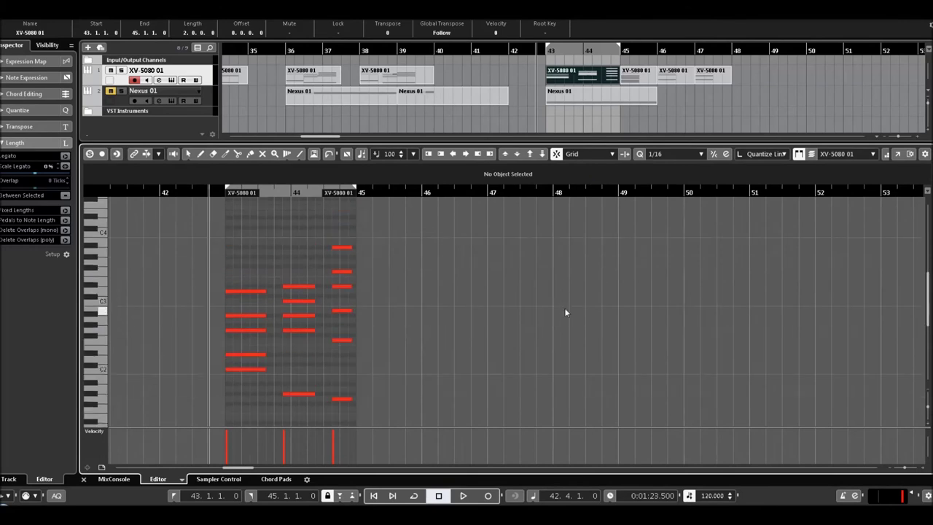
pyautogui.press('space')
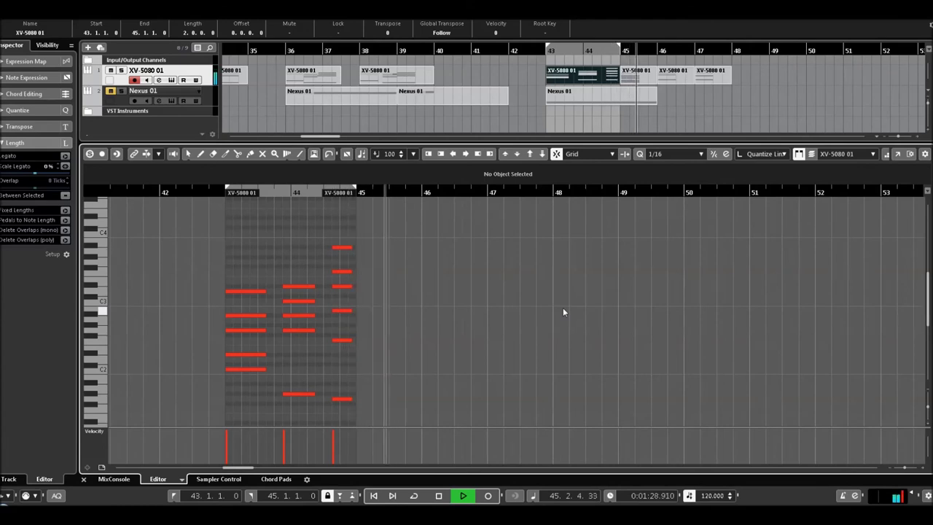
# Restart playback from 42.4.4 and stop near bar 45.
pyautogui.click(752, 72)
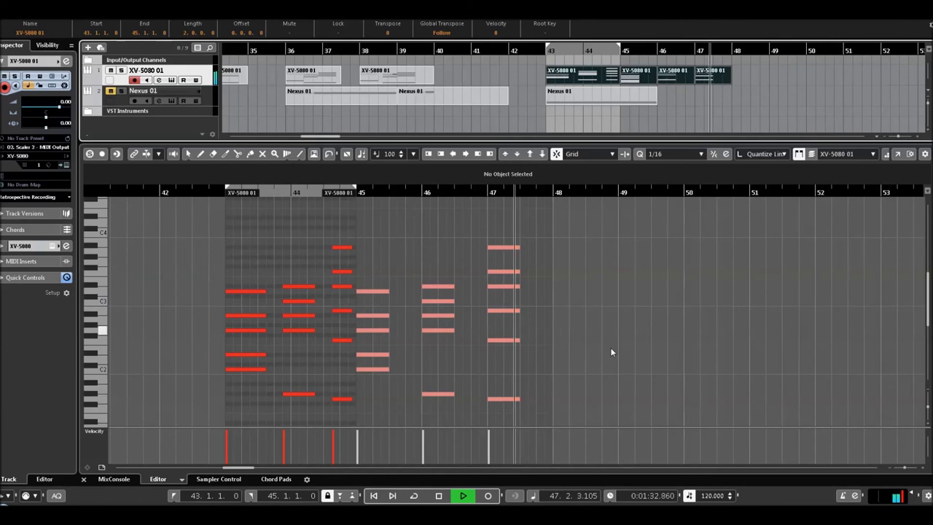
pyautogui.press('space')
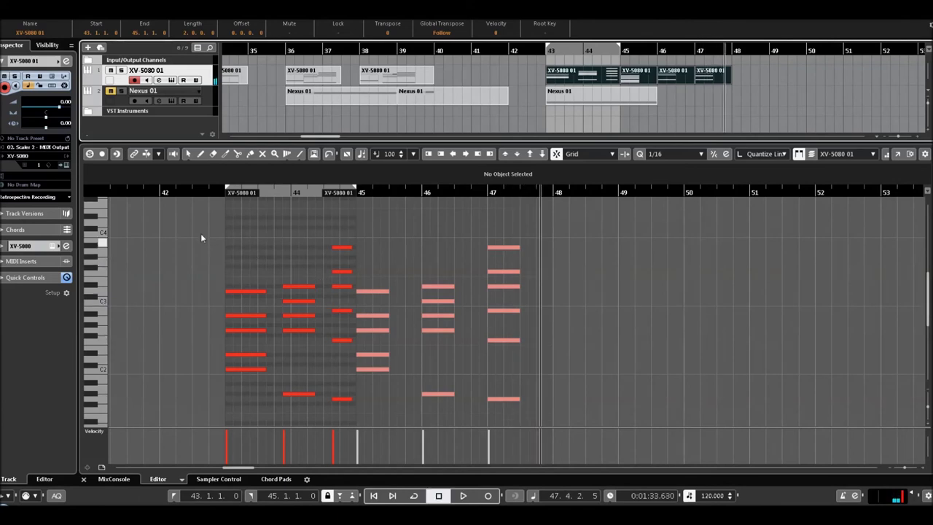
pyautogui.click(218, 197)
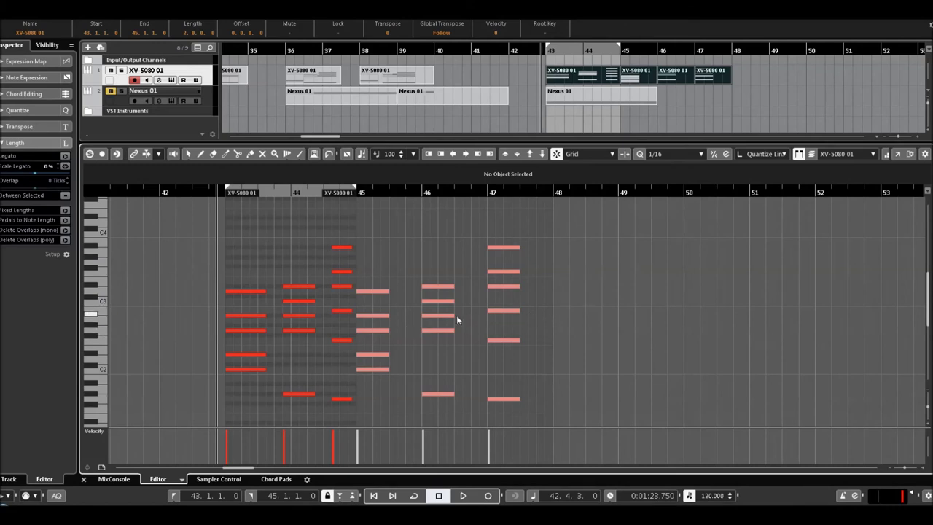
pyautogui.click(219, 194)
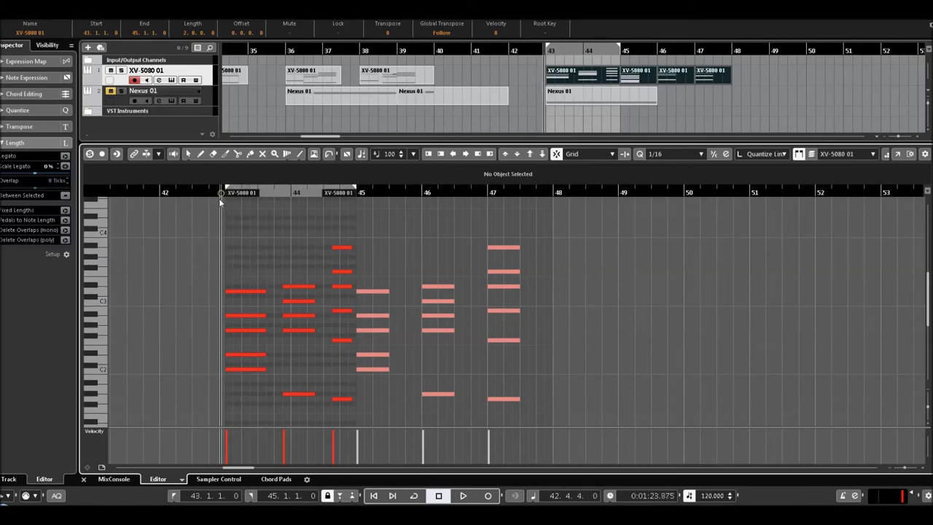
pyautogui.press('space')
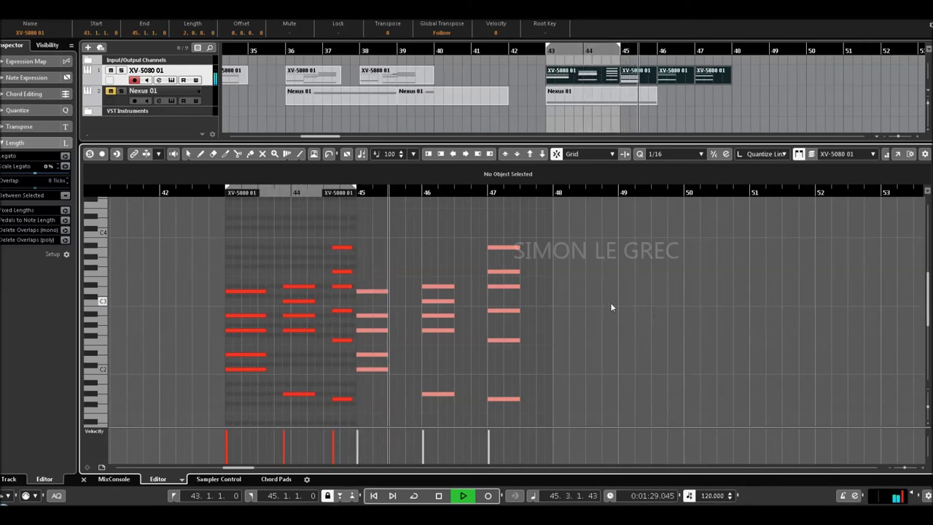
pyautogui.press('space')
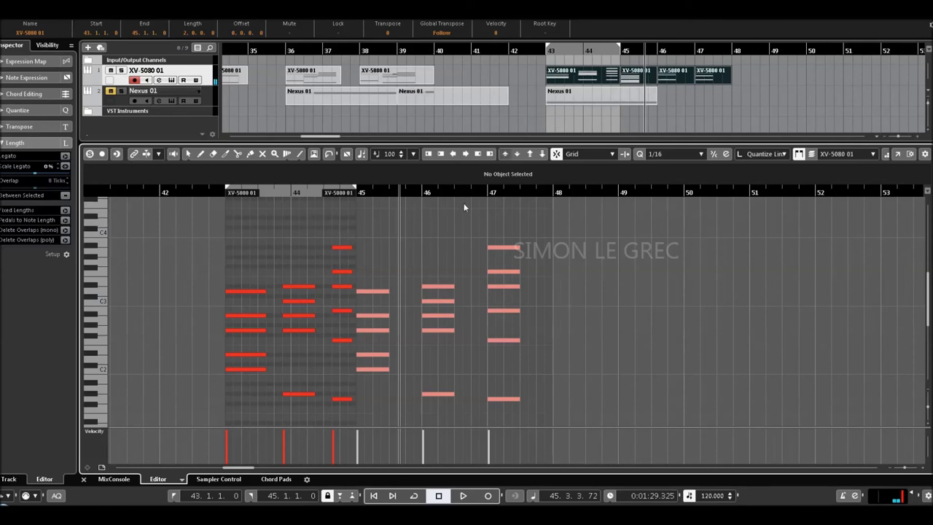
# Split the bar 43 XV-5080 part at 44.3 and push the later parts past bar 45.
pyautogui.click(370, 207)
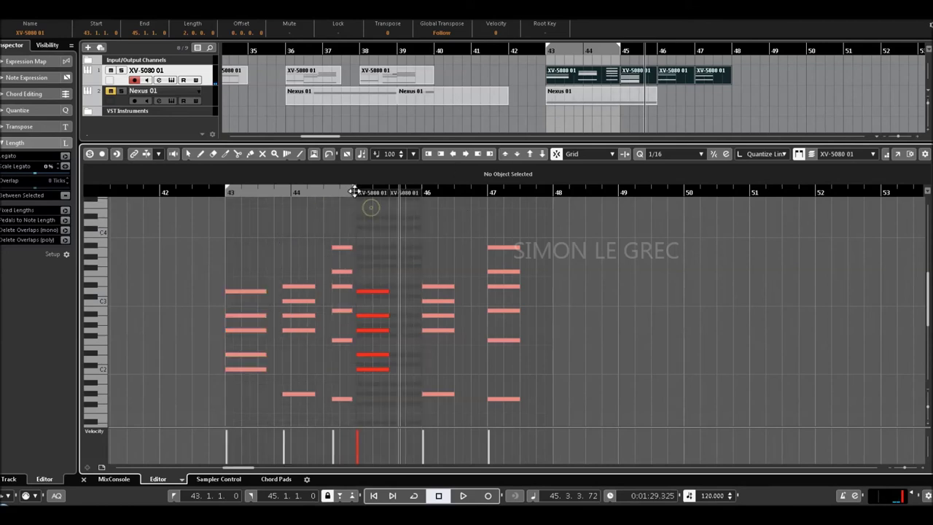
pyautogui.moveTo(354, 192); pyautogui.dragTo(324, 194)
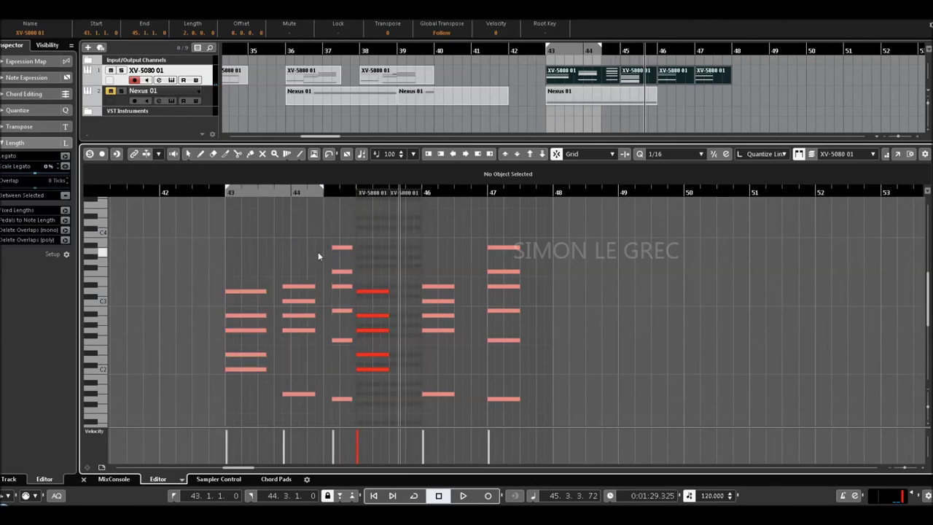
pyautogui.click(776, 103)
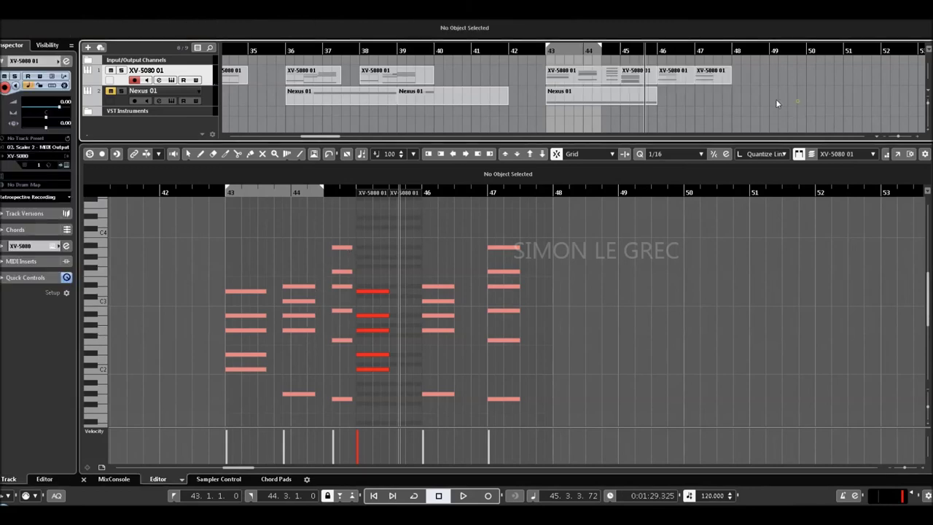
pyautogui.rightClick(612, 79)
pyautogui.click(631, 77)
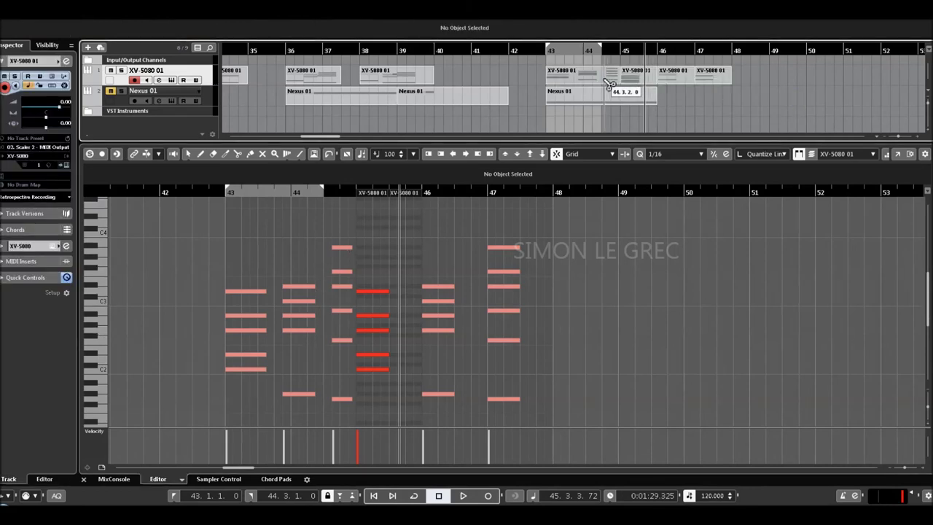
pyautogui.click(605, 82)
pyautogui.moveTo(606, 80); pyautogui.dragTo(618, 51)
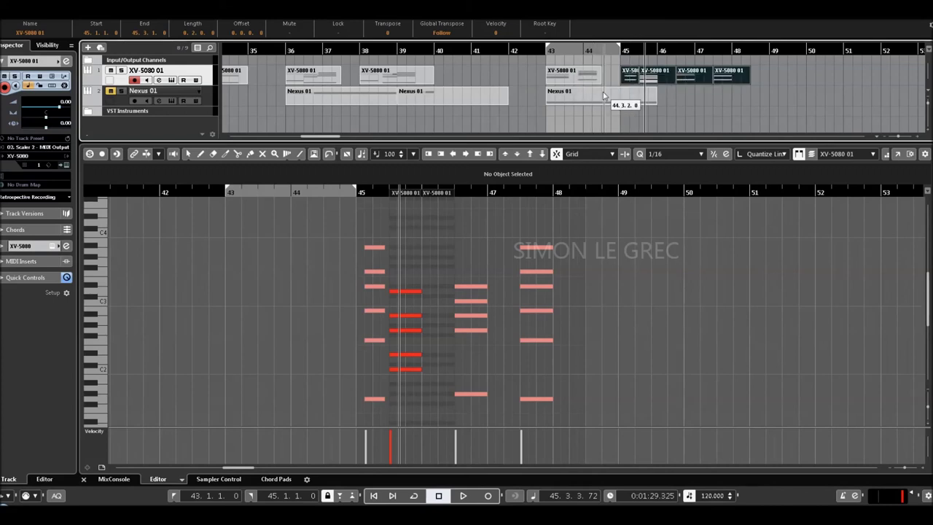
# Loop bars 43–45 with cycle on, play it, then close the Key Editor.
pyautogui.press('KP_Divide')
pyautogui.press('space')
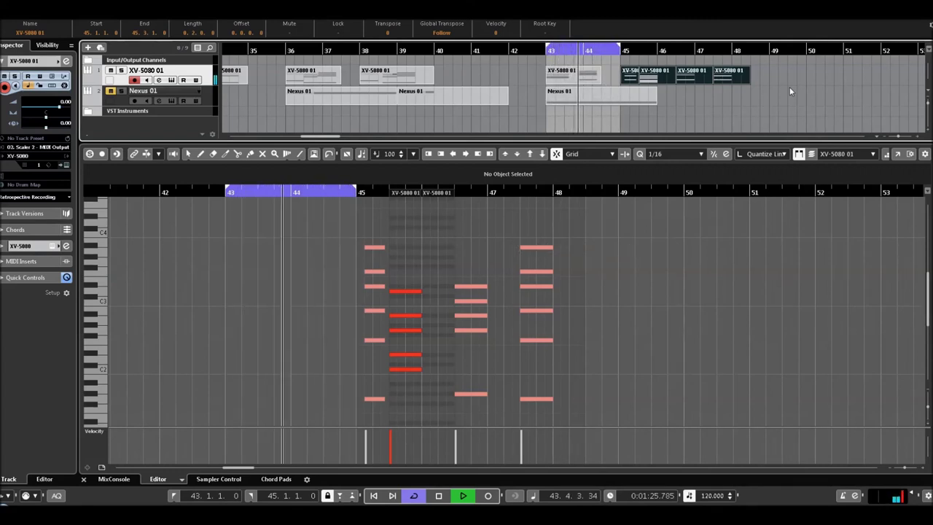
pyautogui.press('space')
pyautogui.click(801, 95)
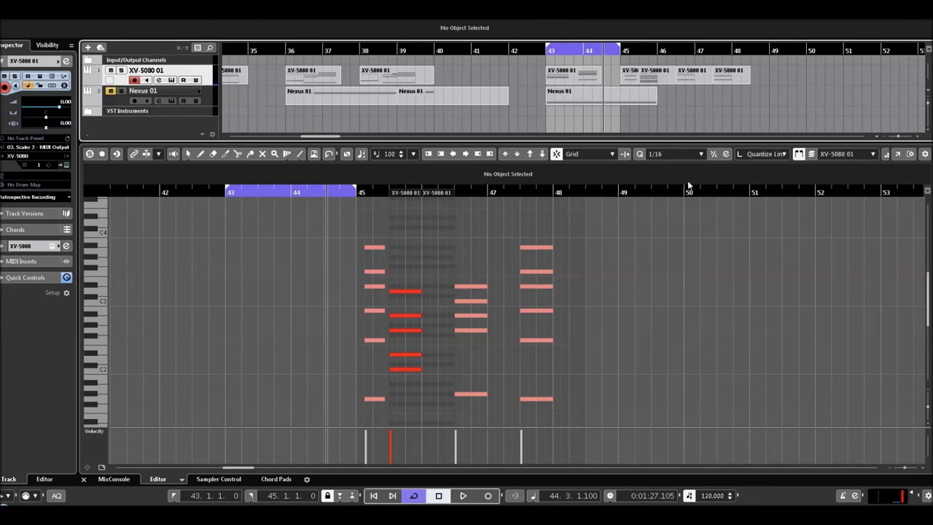
pyautogui.hotkey('ctrl', 'e')
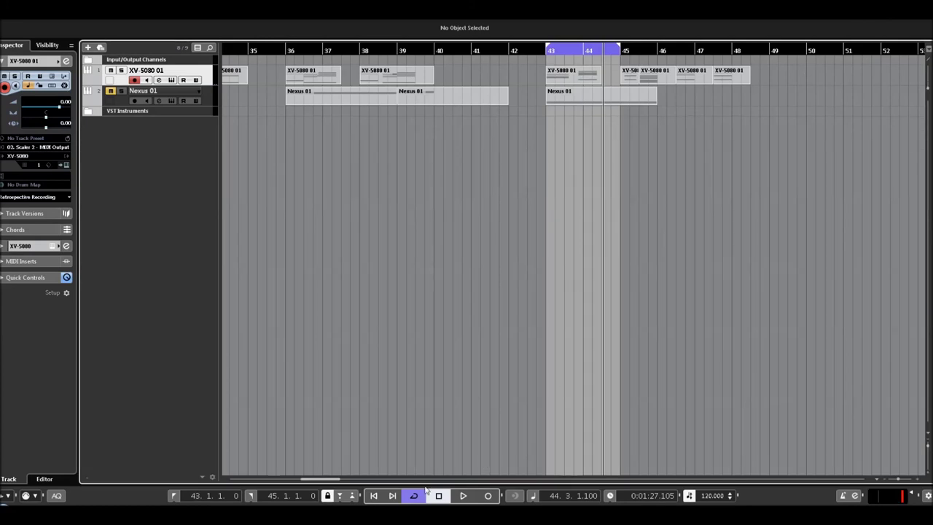
# Scroll back to bar 1 and zoom out to show bars 1–51.
pyautogui.moveTo(326, 479); pyautogui.dragTo(246, 480)
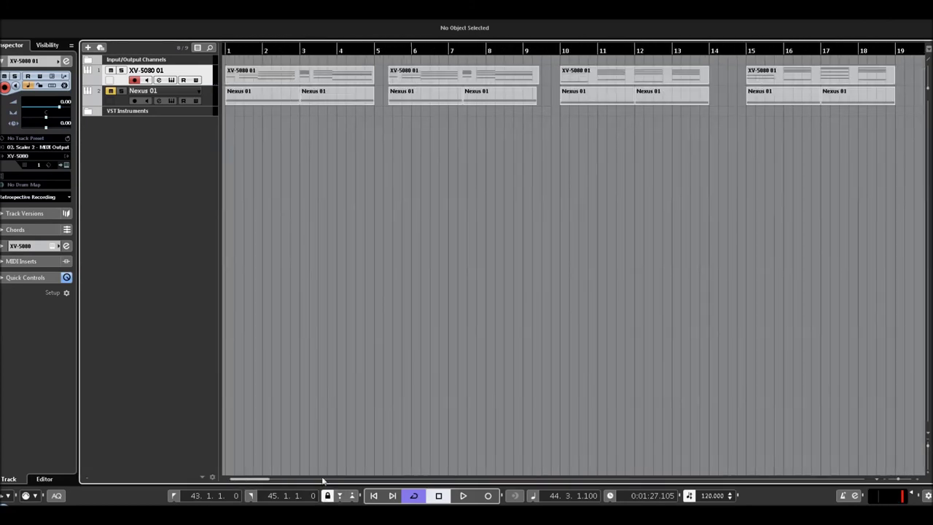
pyautogui.moveTo(897, 480); pyautogui.dragTo(889, 480)
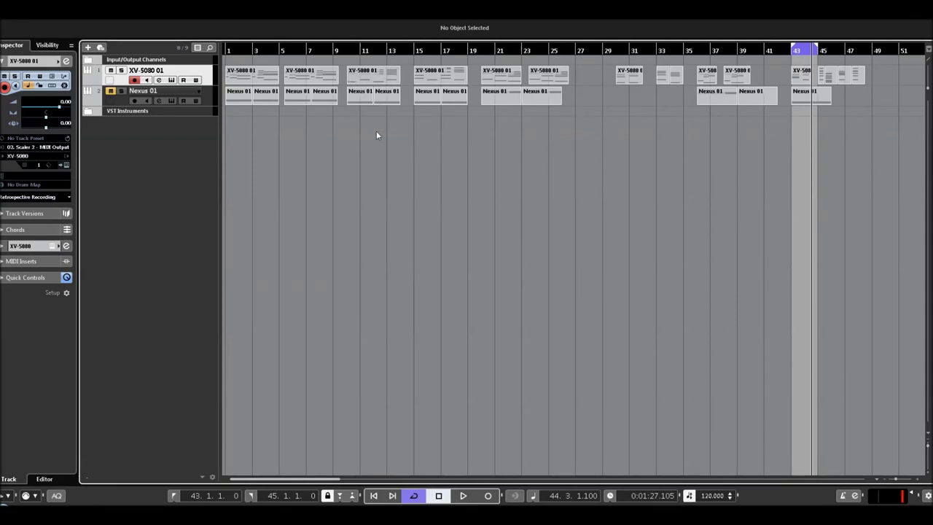